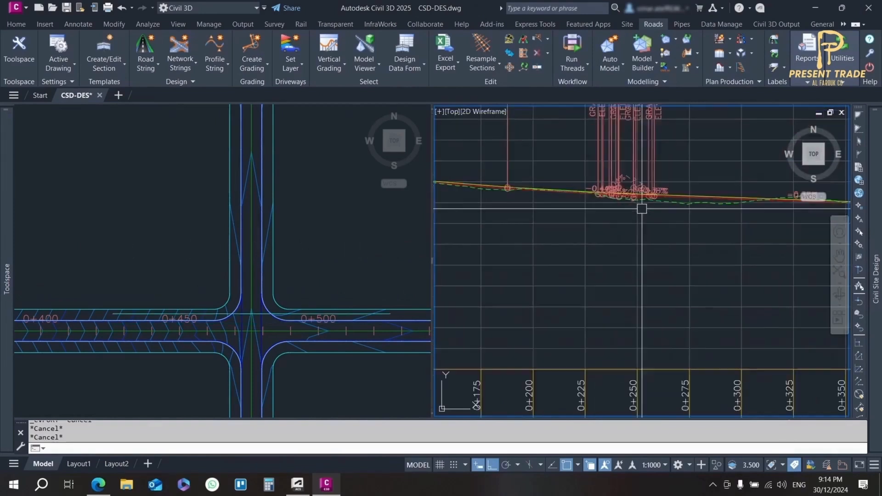
Select one of the overlapping profiles in the Alignment - (1) profile view and examine it around the intersection
click(686, 204)
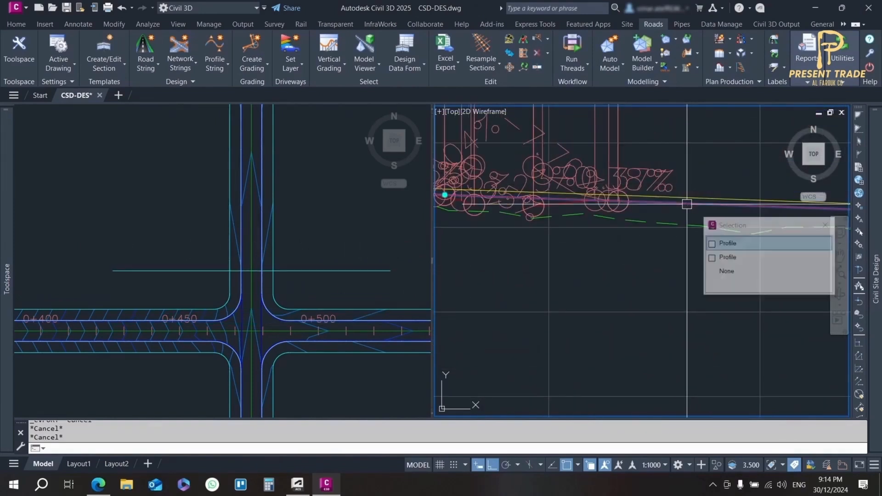
click(727, 257)
scroll(640, 216, up, 4)
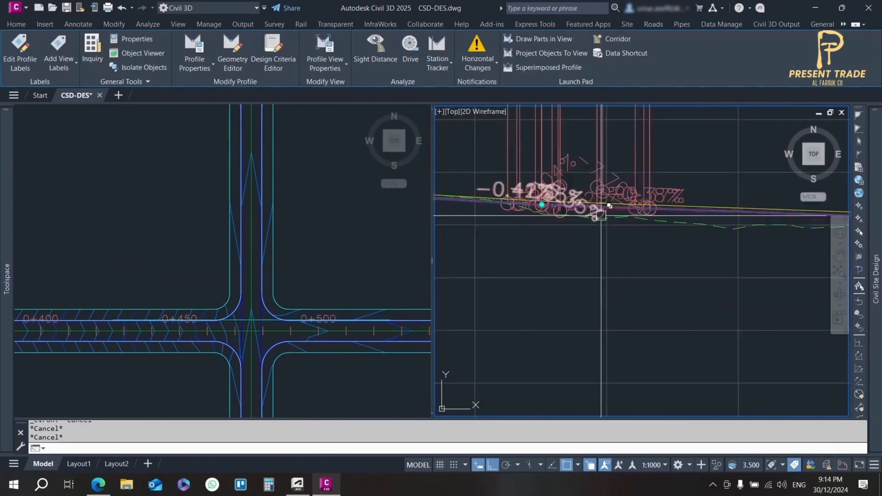
scroll(629, 201, down, 8)
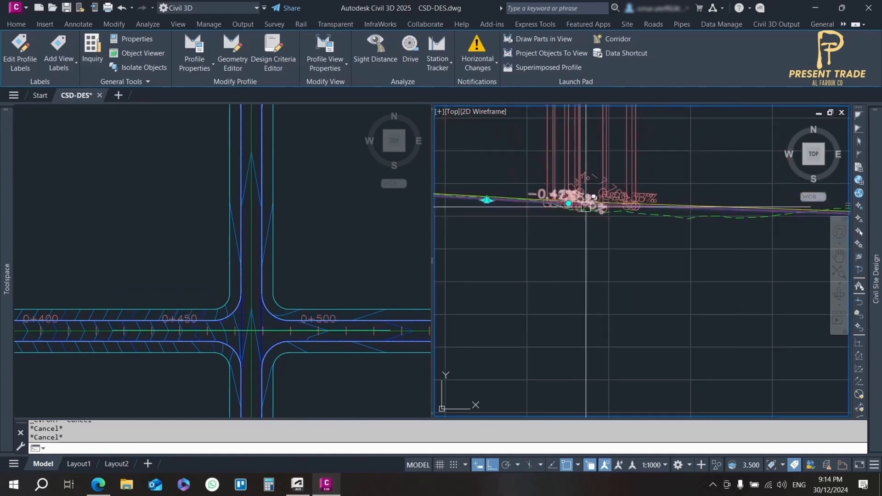
scroll(642, 212, up, 3)
scroll(641, 213, down, 4)
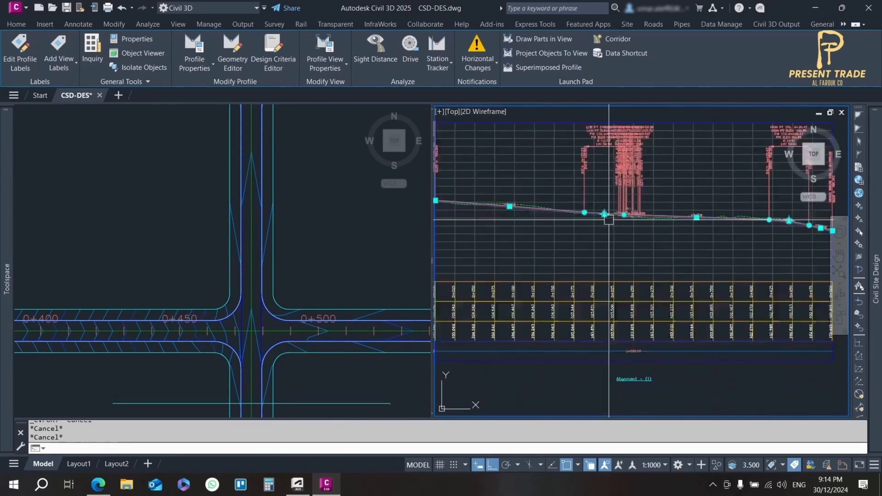
scroll(564, 225, up, 6)
key(Escape)
scroll(564, 225, down, 5)
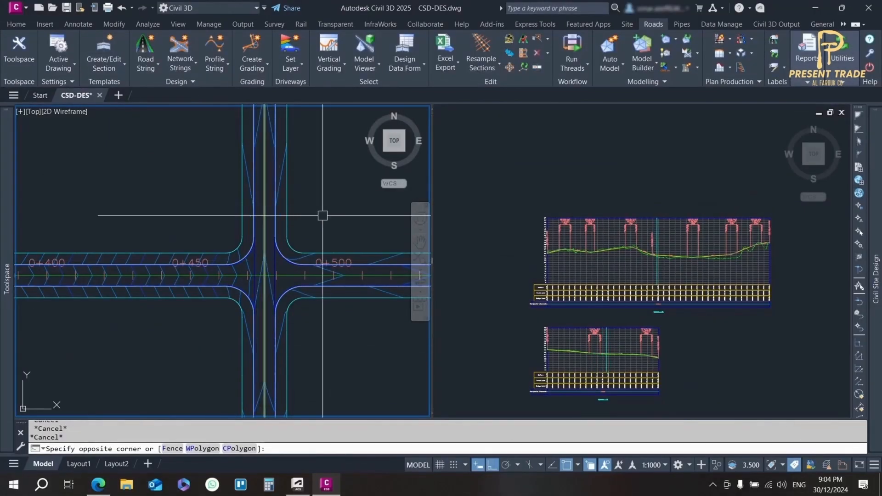
middle_drag(321, 214, 313, 253)
scroll(315, 266, up, 2)
scroll(307, 263, down, 2)
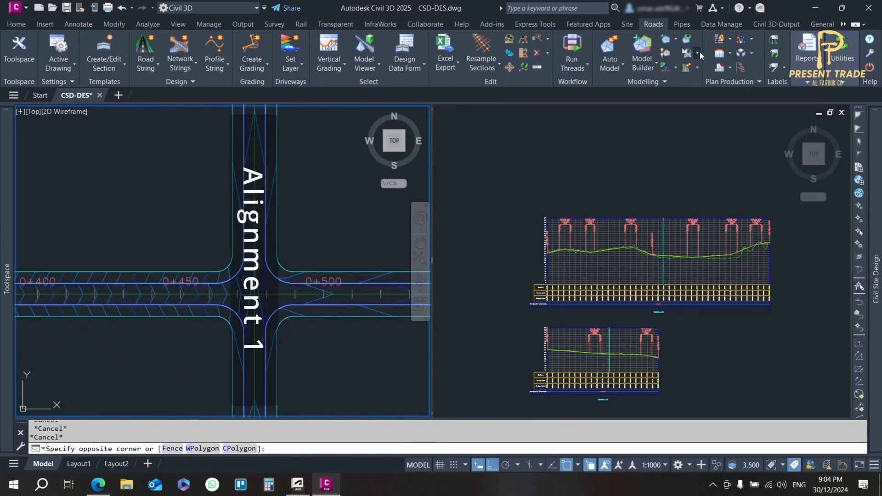
click(316, 366)
click(315, 366)
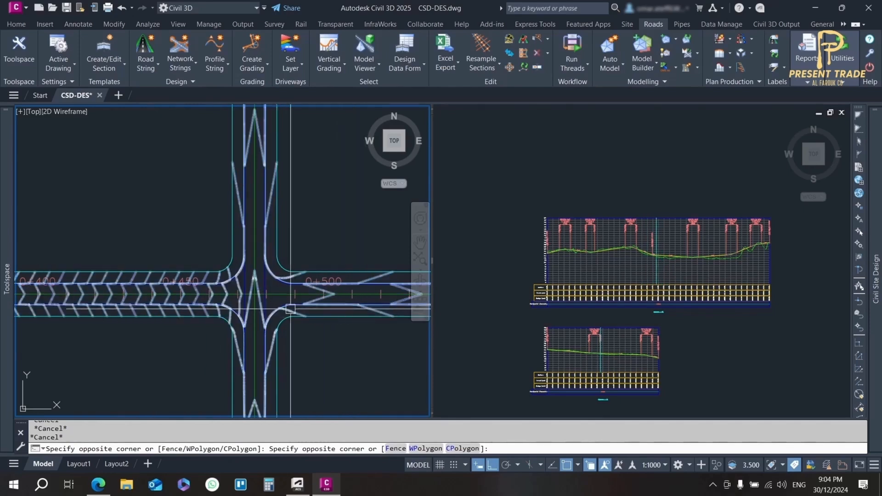
Open the Create/Update Reference Profiles tool for the road strings
click(697, 53)
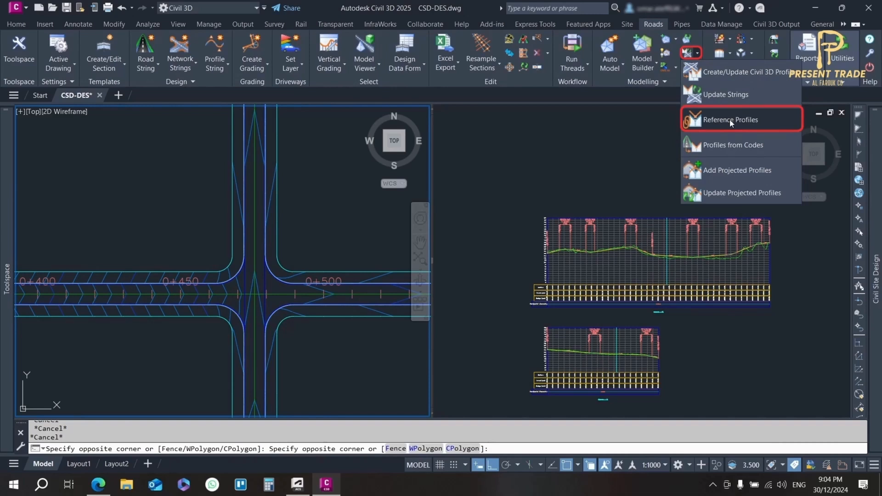
click(821, 77)
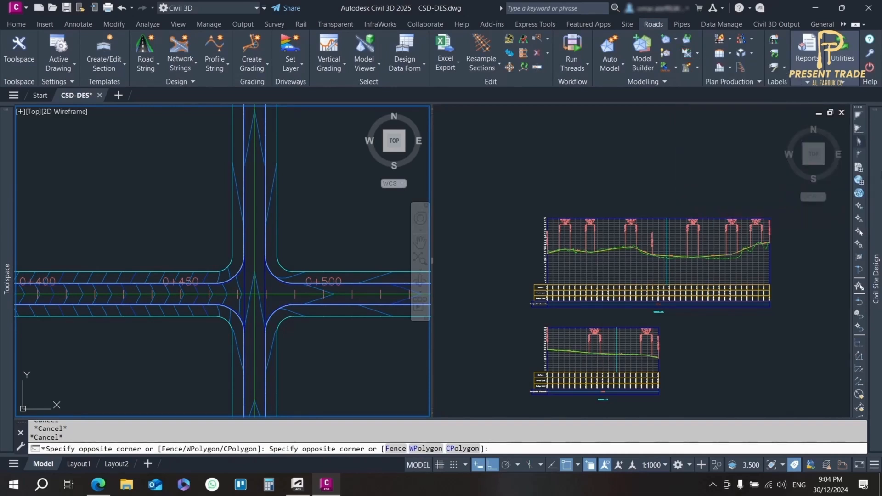
mouse_move(874, 182)
right_click(748, 144)
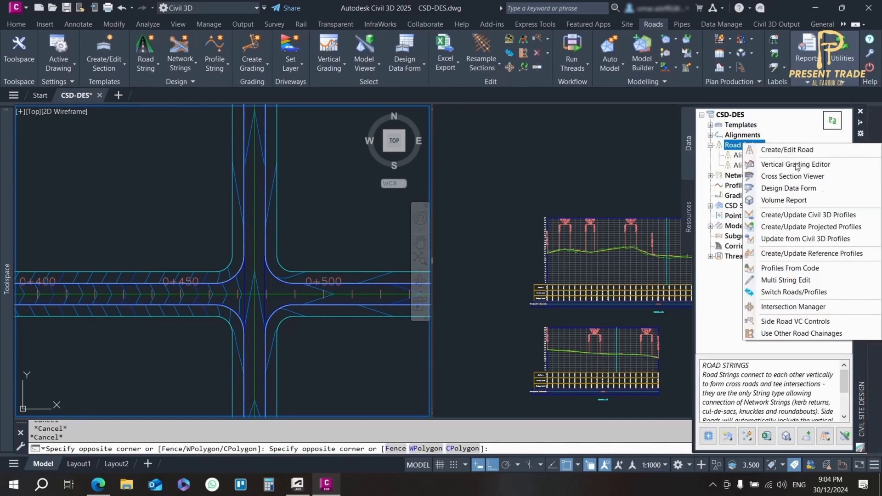
click(803, 258)
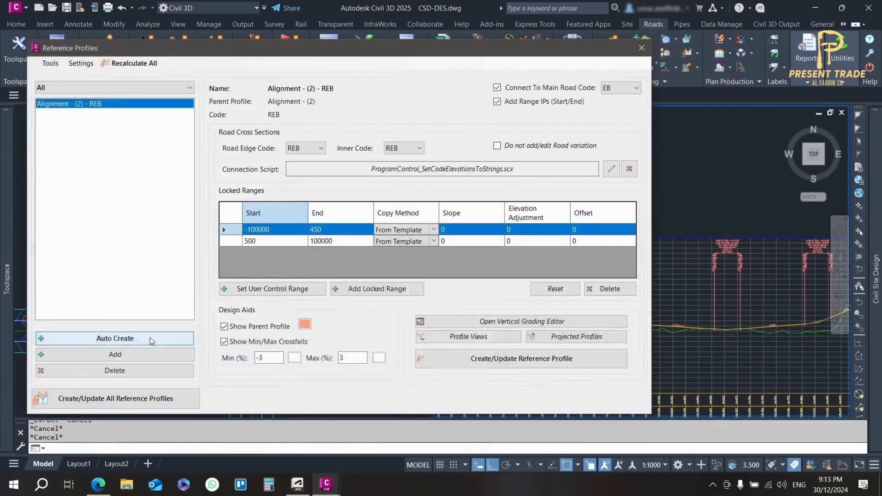
Start auto-creating reference strings with projected profiles enabled, using Left Sample Profile and the custom label set for the left side
click(150, 337)
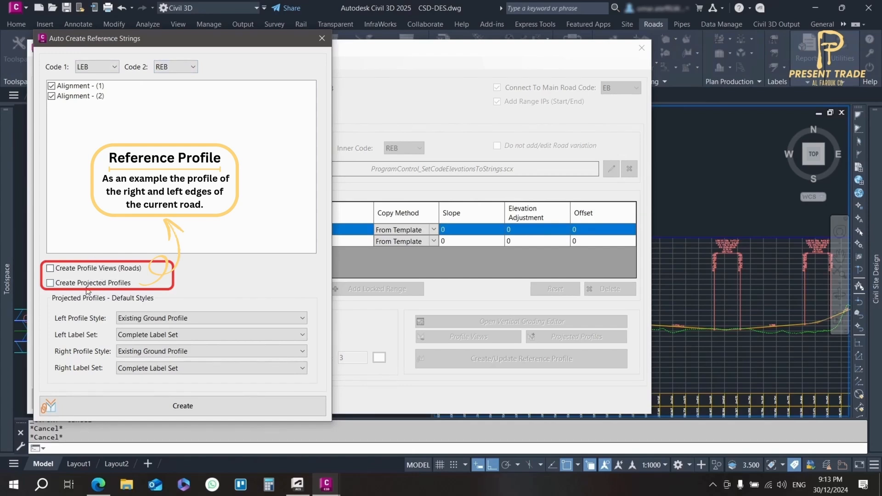
click(157, 317)
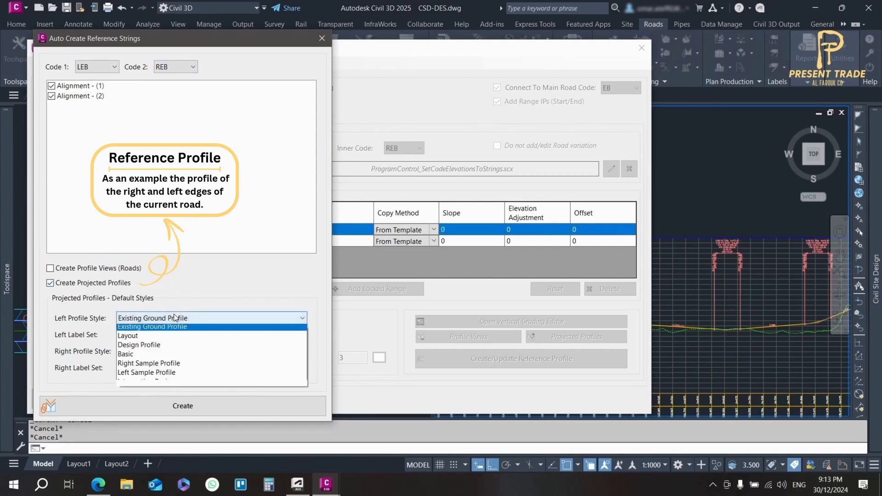
click(158, 371)
click(160, 338)
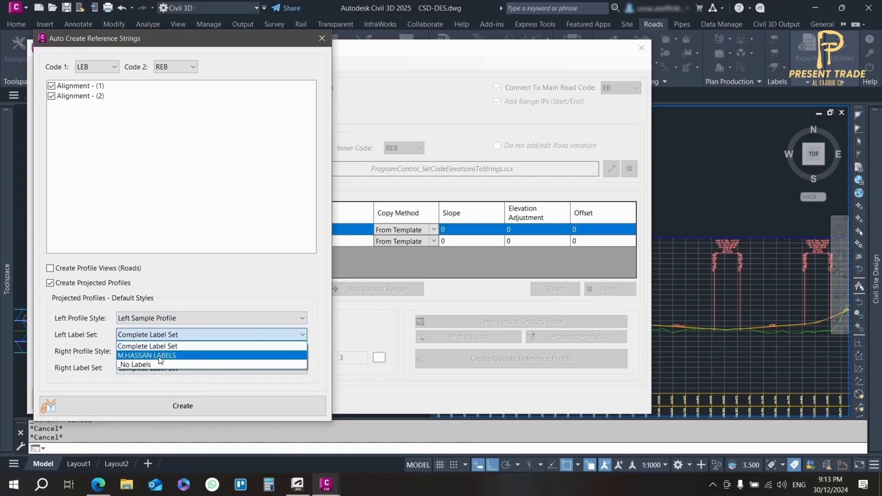
click(161, 355)
Set the right profile style to Right Sample Profile and create the reference strings for both alignments
click(166, 352)
click(160, 398)
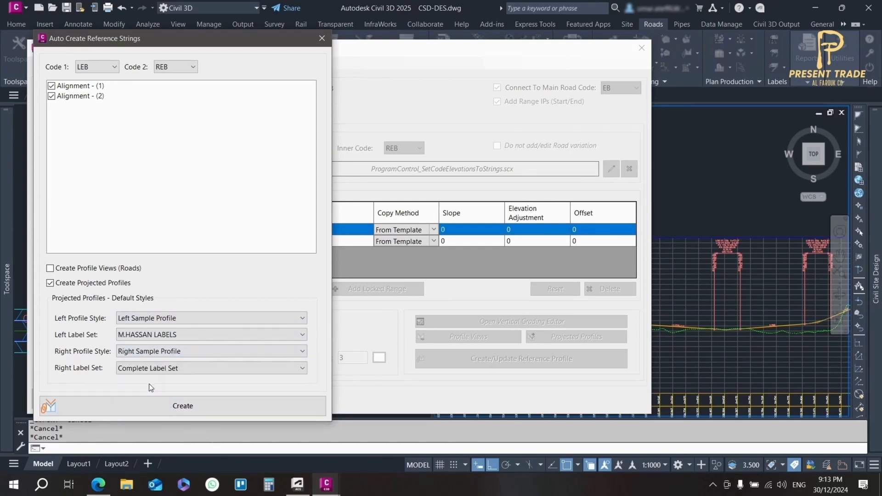
click(151, 406)
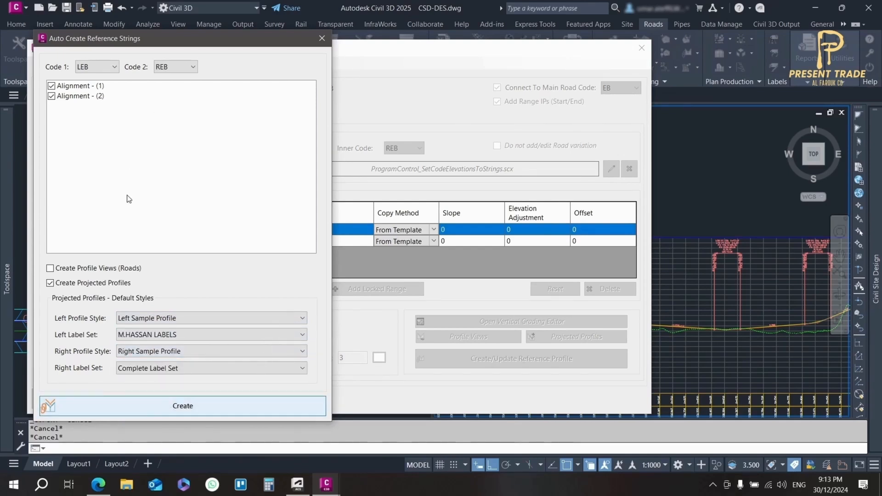
key(Return)
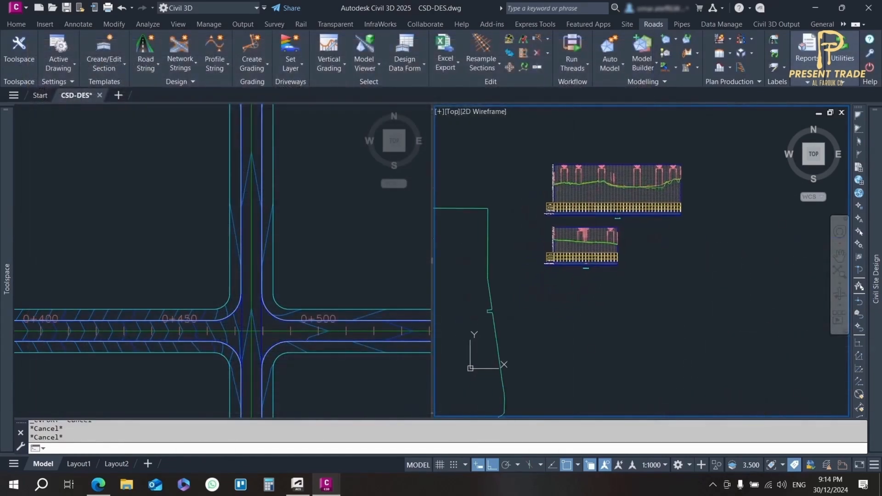
Examine the overlapping road edge profiles near the intersection in the shorter road's profile view
scroll(592, 244, up, 10)
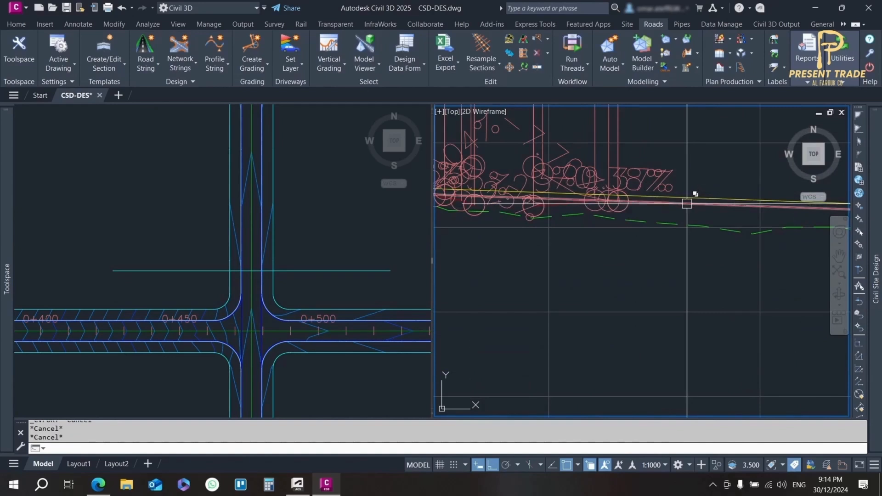
click(686, 203)
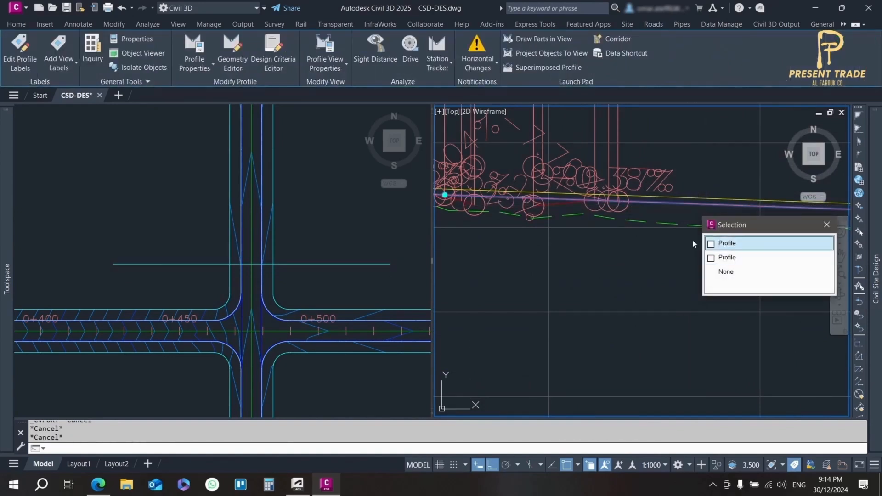
scroll(447, 187, up, 3)
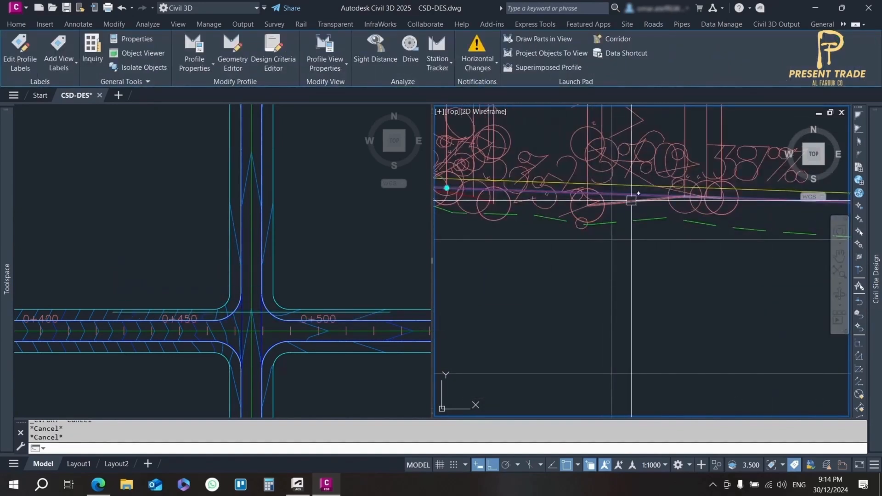
scroll(631, 200, down, 3)
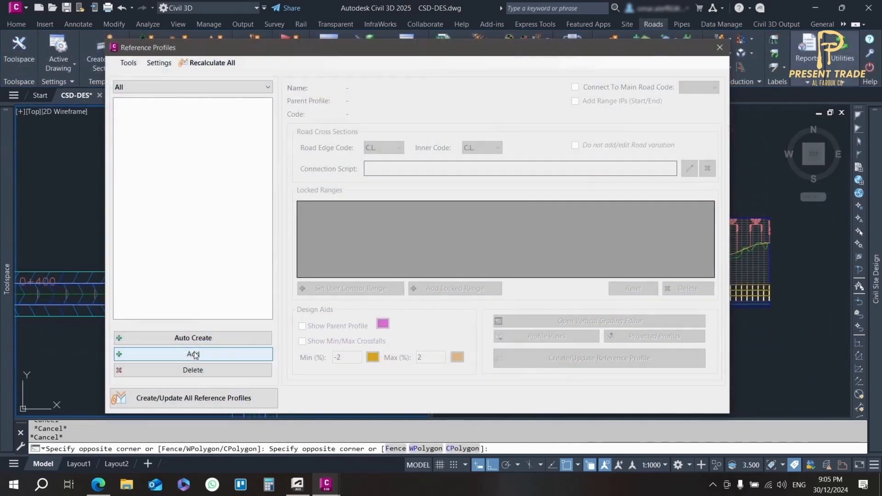
Add a reference string with parent road Alignment - (2) and code REB
click(193, 354)
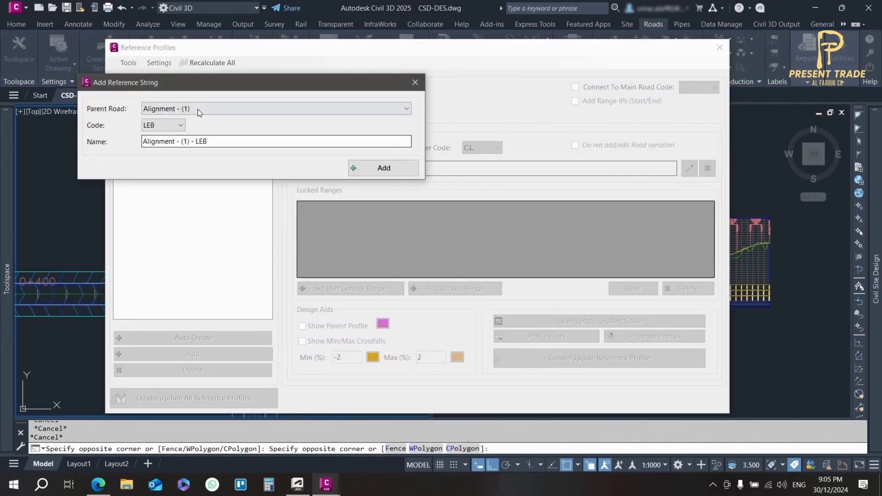
click(190, 110)
click(181, 129)
click(180, 129)
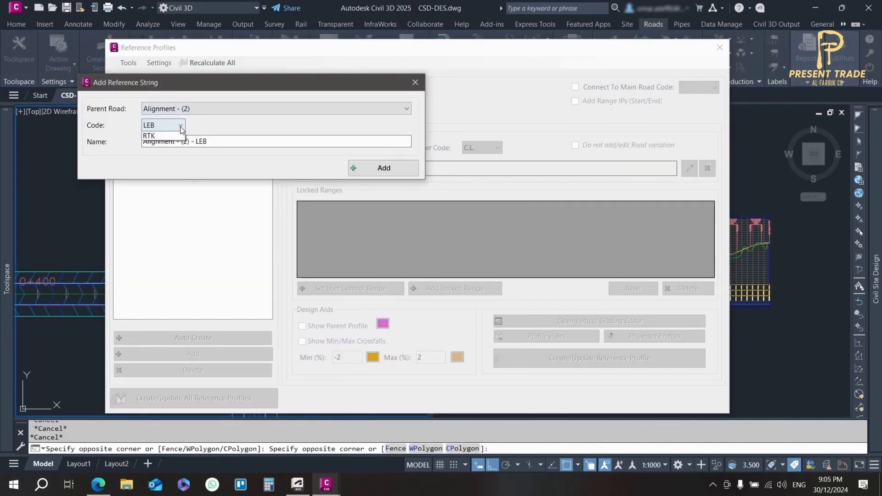
click(164, 201)
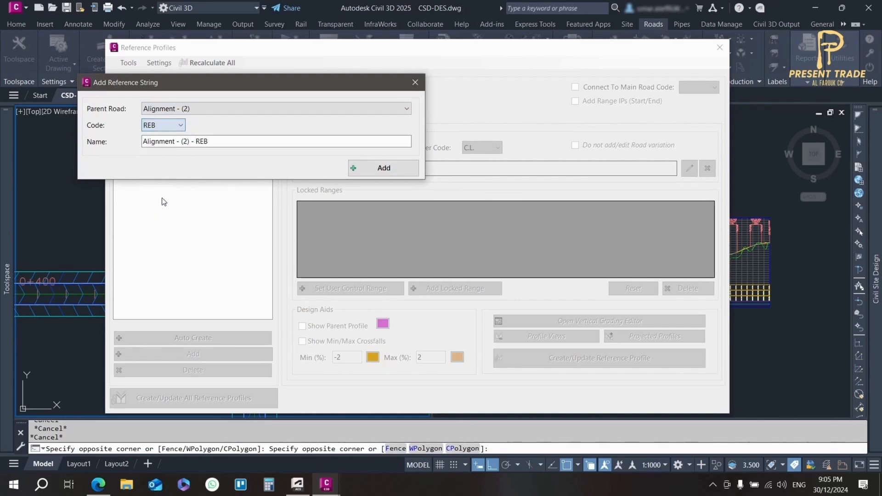
click(358, 167)
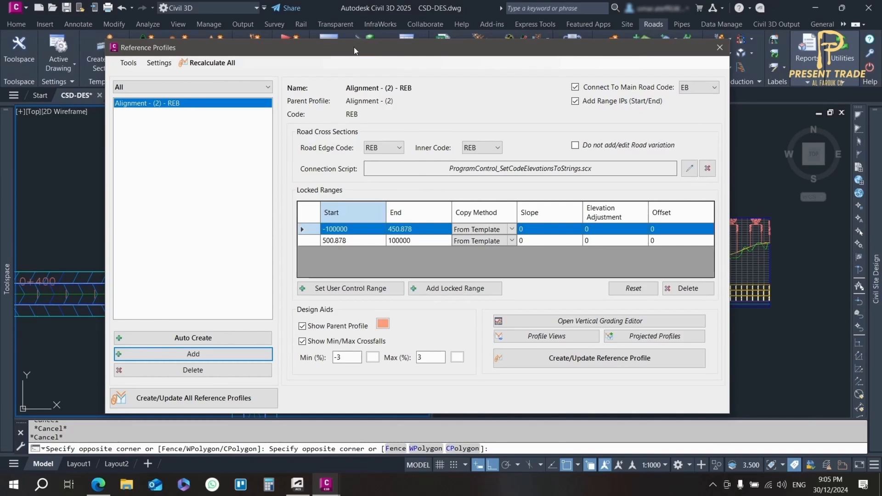
Compare the locked ranges of Alignment - (2) - REB with the intersection in plan, and check the maximum crossfall colour
mouse_move(353, 47)
mouse_down()
mouse_move(558, 59)
mouse_move(482, 56)
mouse_move(499, 55)
mouse_up()
scroll(177, 228, down, 2)
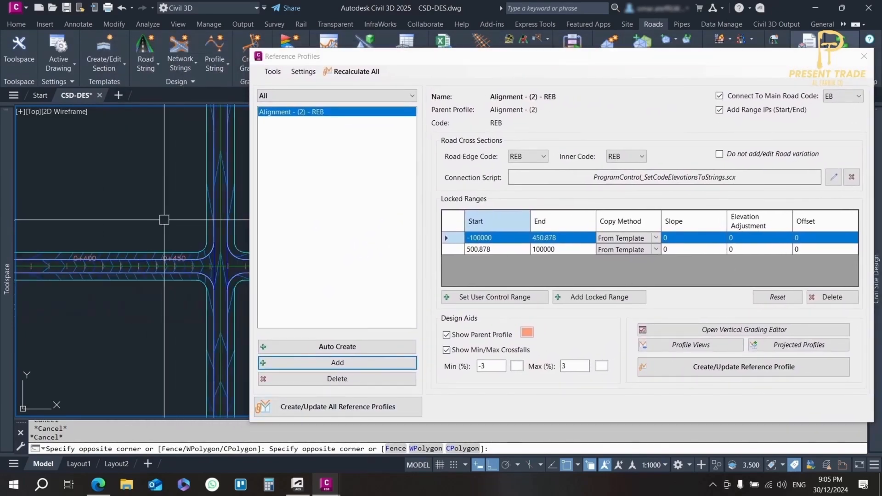
middle_drag(165, 219, 95, 209)
scroll(133, 216, up, 2)
middle_drag(169, 229, 162, 237)
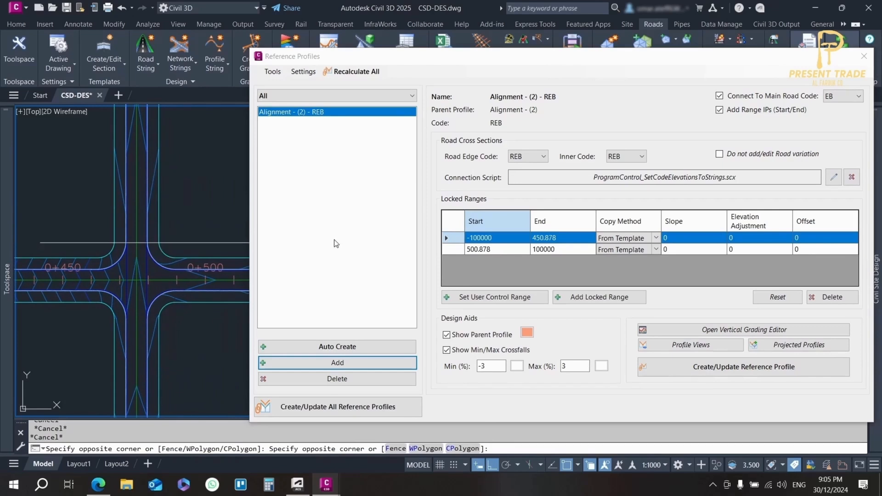
click(542, 258)
click(538, 239)
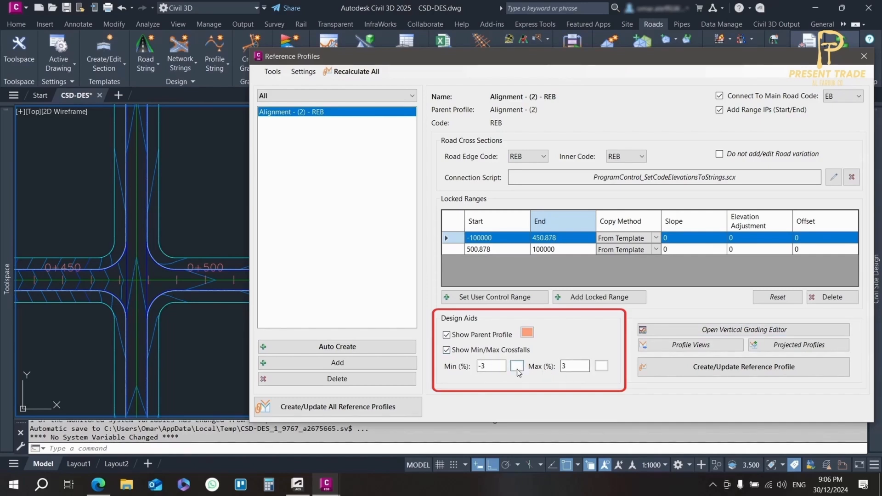
click(601, 366)
click(499, 103)
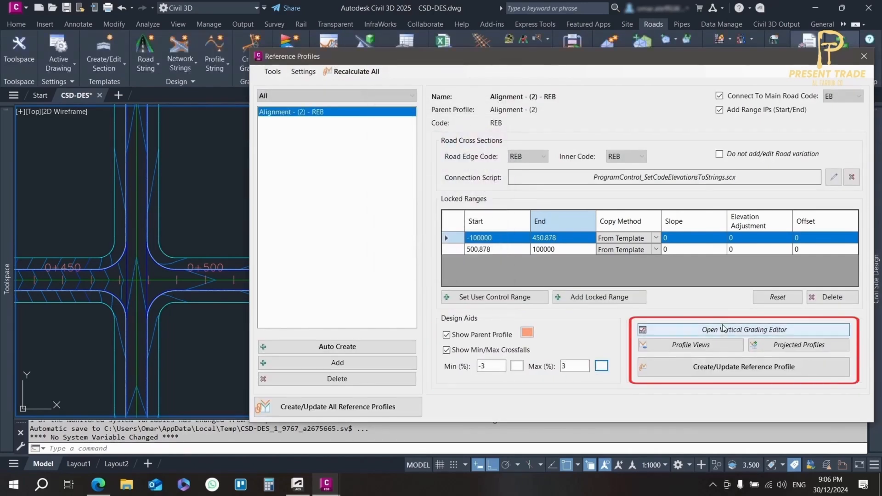
Open the Vertical Grading Editor for Alignment - (2) - REB and examine its IPs and crossfall limits around the intersection
click(682, 330)
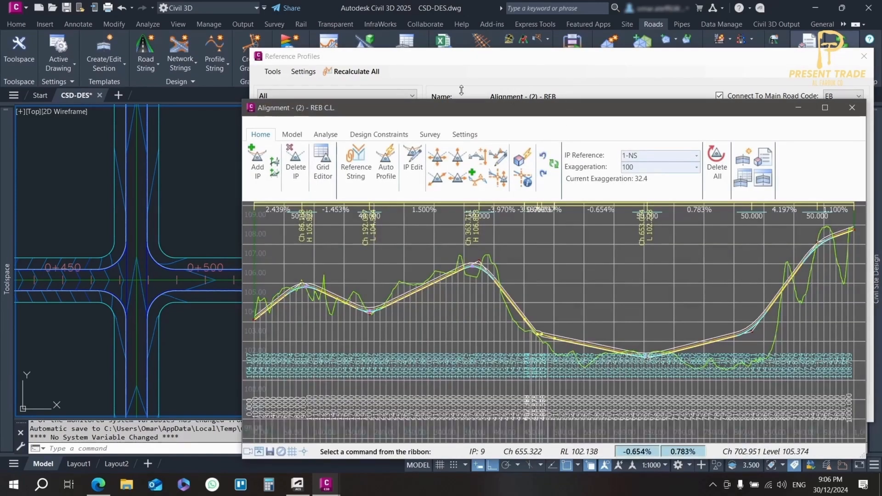
drag(428, 107, 87, 48)
scroll(242, 283, up, 5)
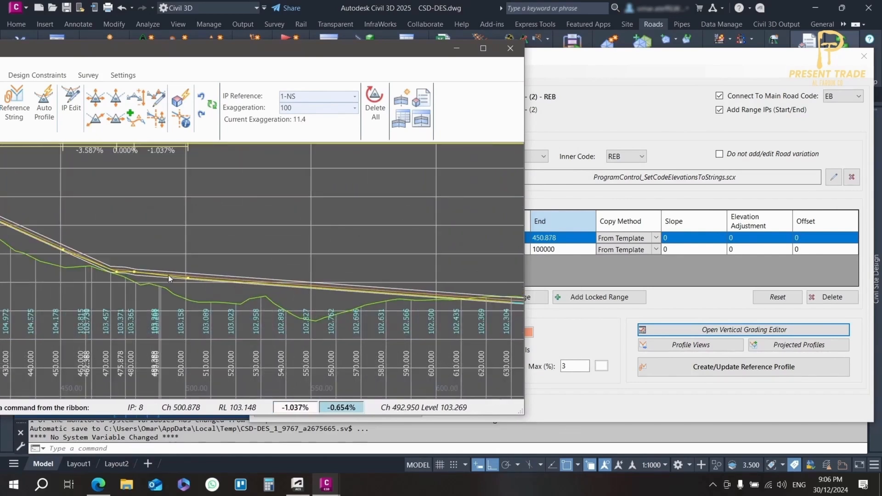
scroll(202, 234, up, 5)
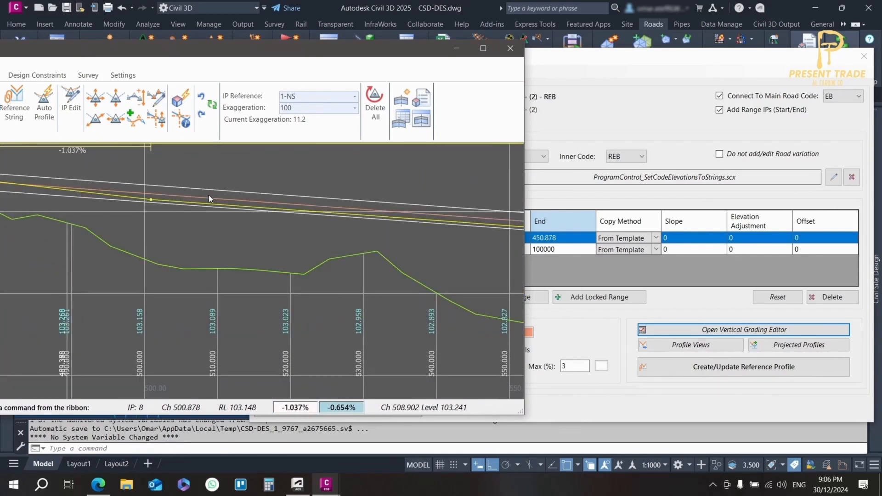
scroll(162, 192, down, 3)
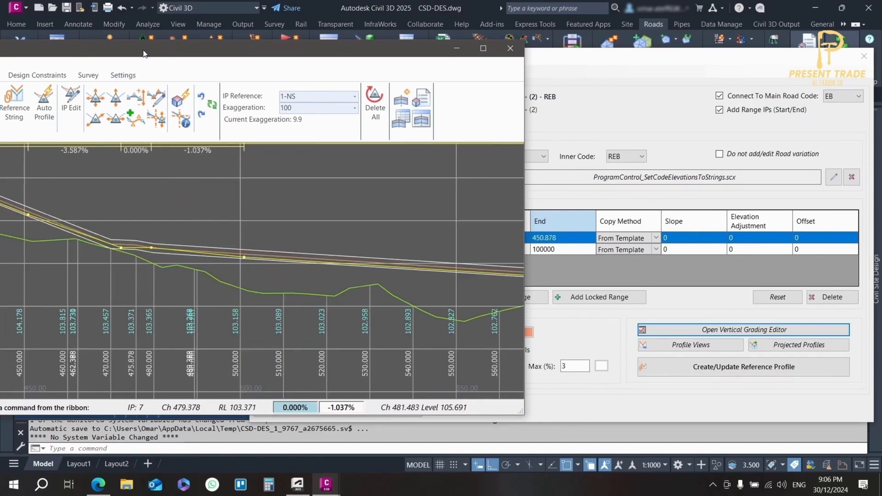
scroll(148, 246, up, 2)
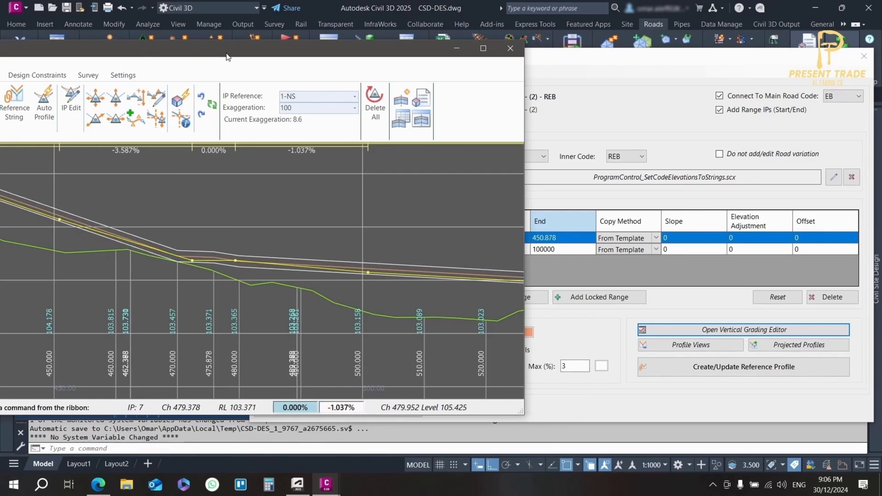
mouse_move(231, 53)
mouse_down()
mouse_move(659, 59)
mouse_move(567, 73)
mouse_up()
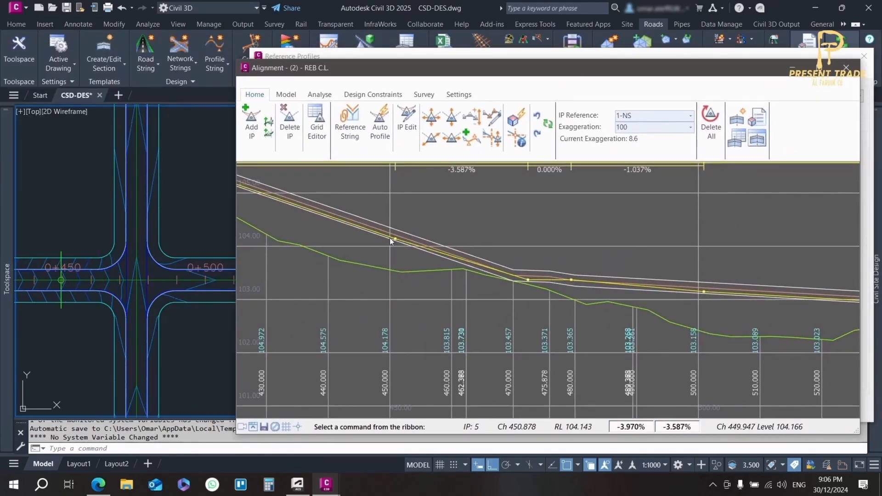
Check the copy methods available for the first locked range of Alignment - (2) - REB
drag(557, 67, 162, 56)
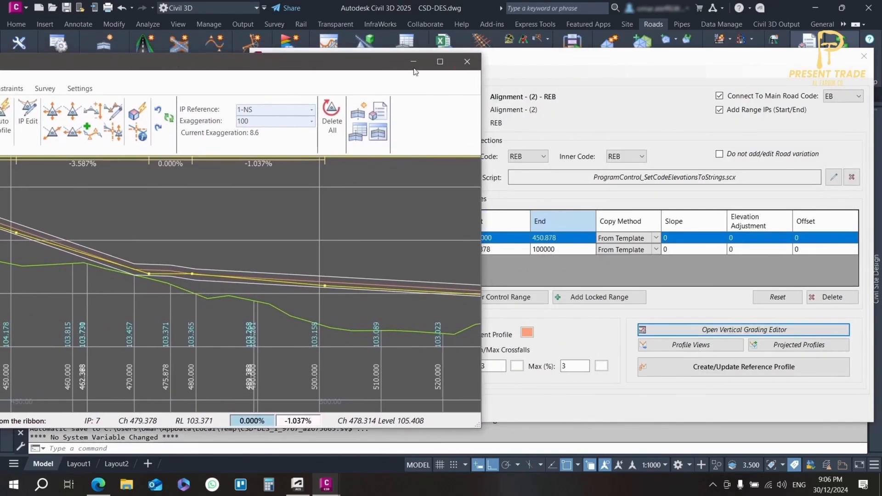
click(539, 56)
drag(538, 57, 571, 57)
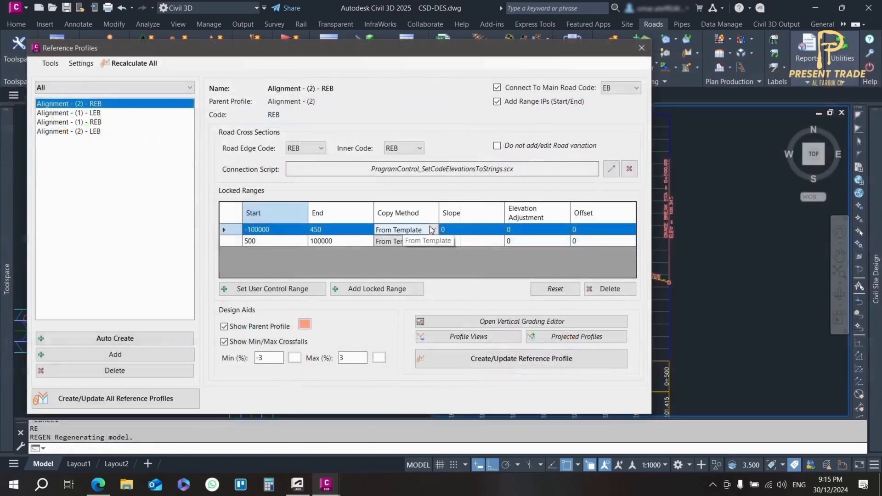
click(432, 229)
click(432, 230)
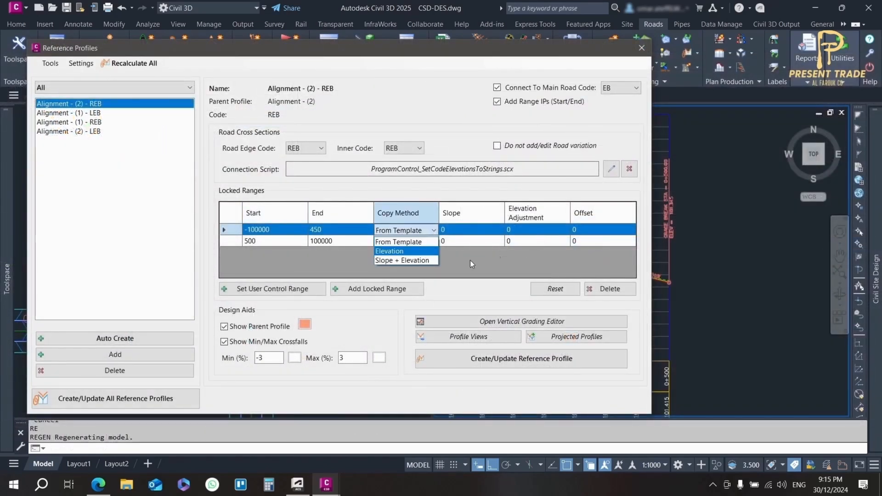
click(507, 260)
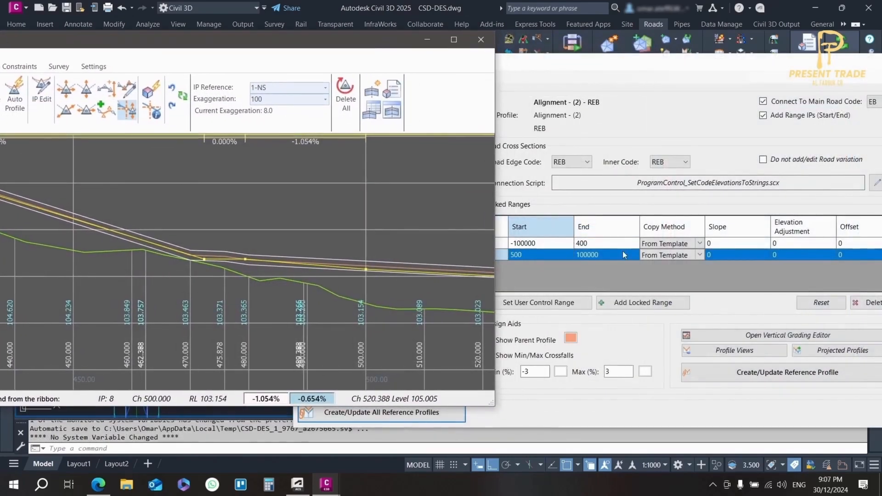
Set the end of Alignment - (2) - REB's first locked range to 450 and update all reference profiles
click(599, 243)
click(599, 244)
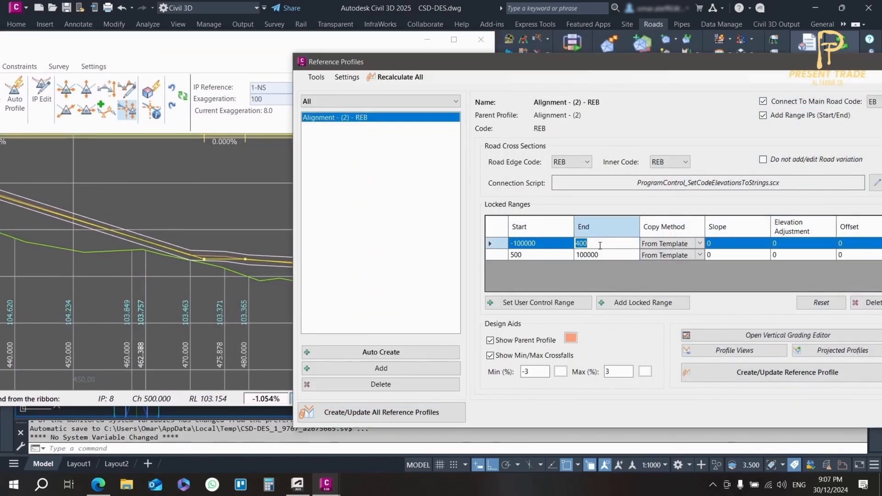
key(Return)
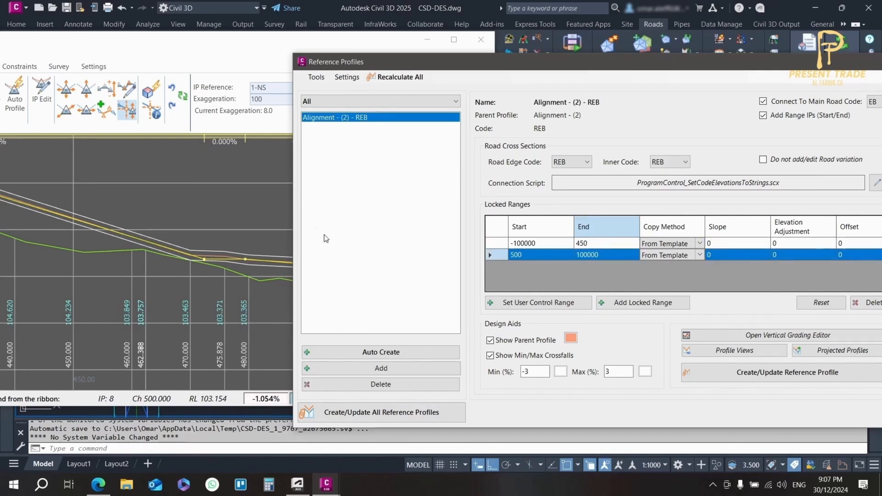
click(164, 250)
drag(306, 46, 476, 46)
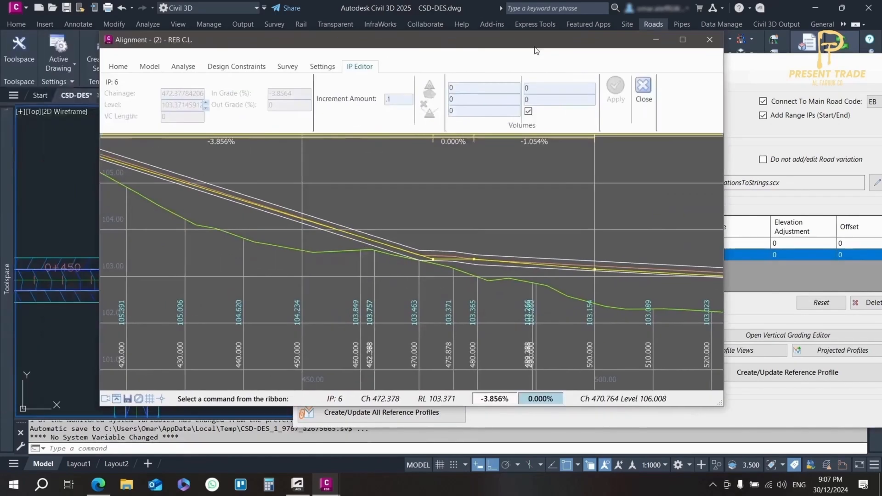
click(702, 142)
click(410, 411)
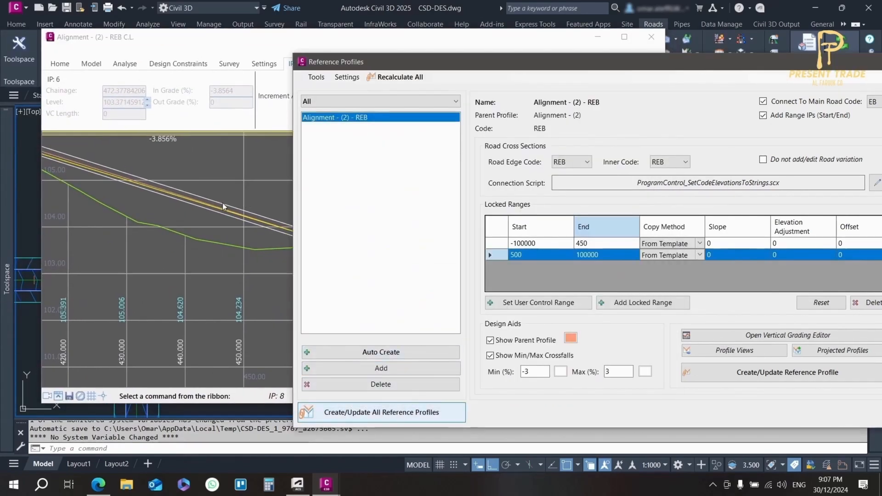
click(280, 36)
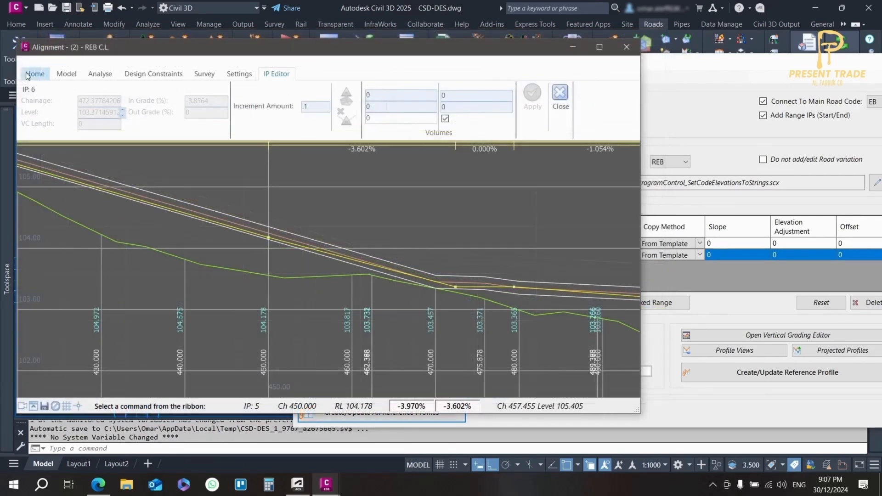
Add an IP to the REB profile at about chainage 461.08, level 103.86, setting its grades from the IP level
click(35, 74)
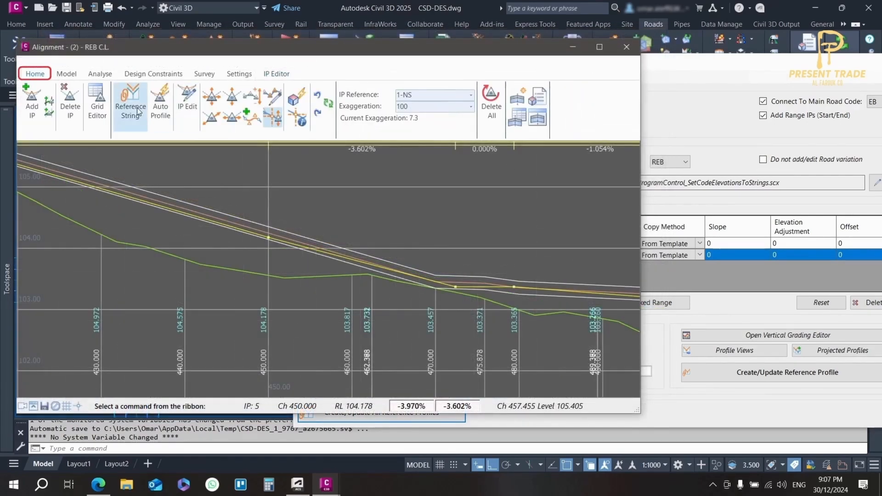
click(33, 101)
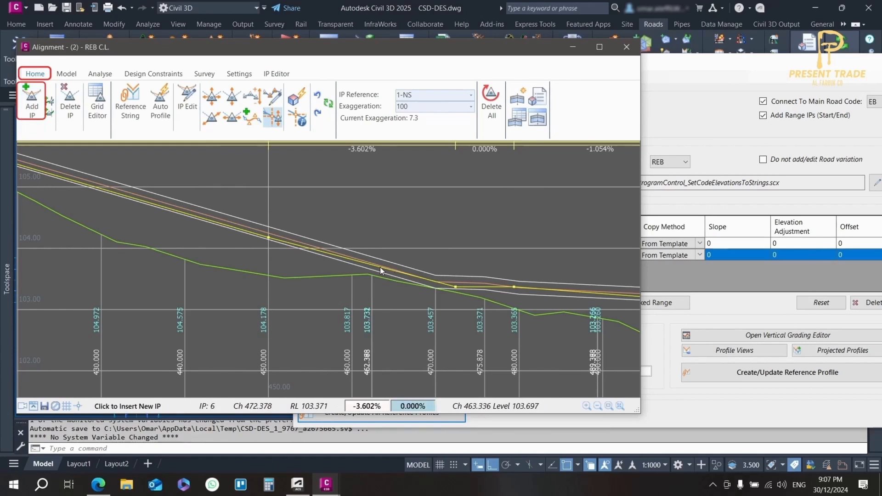
click(361, 257)
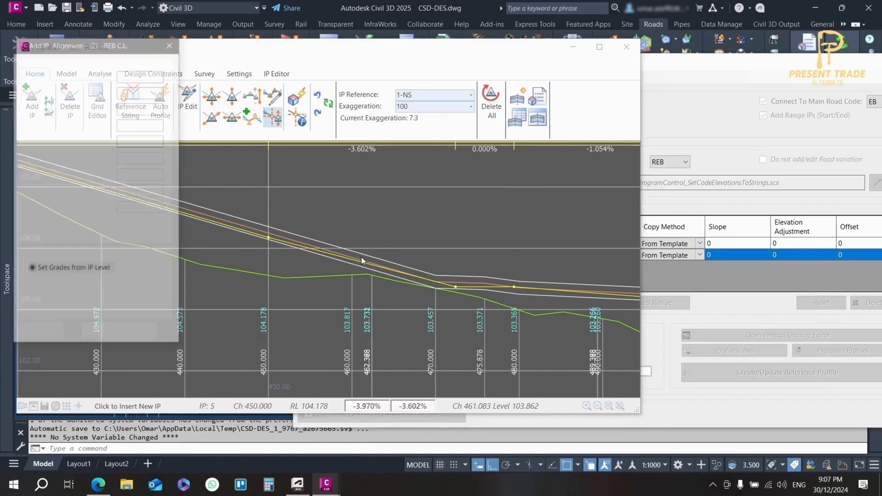
click(100, 333)
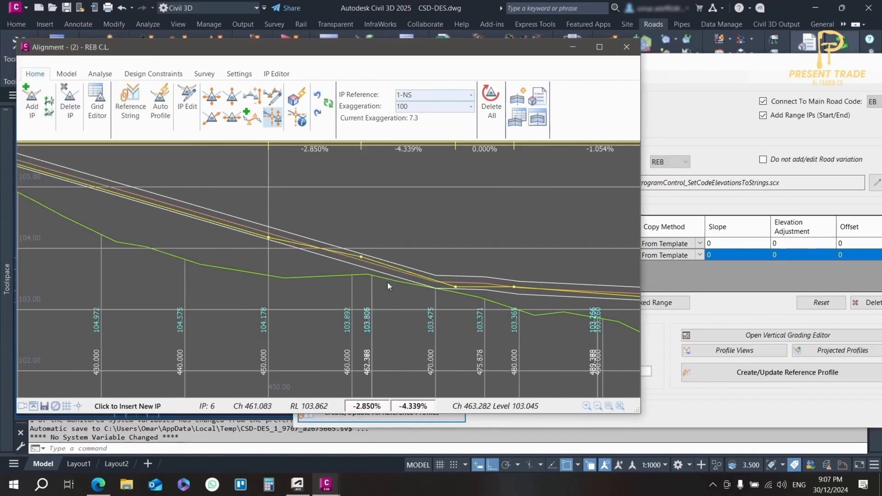
Move the new IP to about chainage 460.04, level 103.94, within the crossfall limits
click(212, 97)
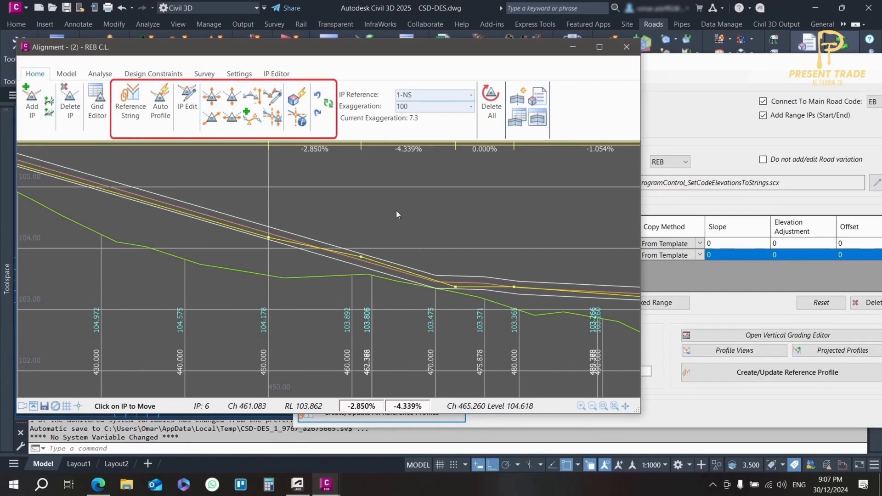
click(361, 255)
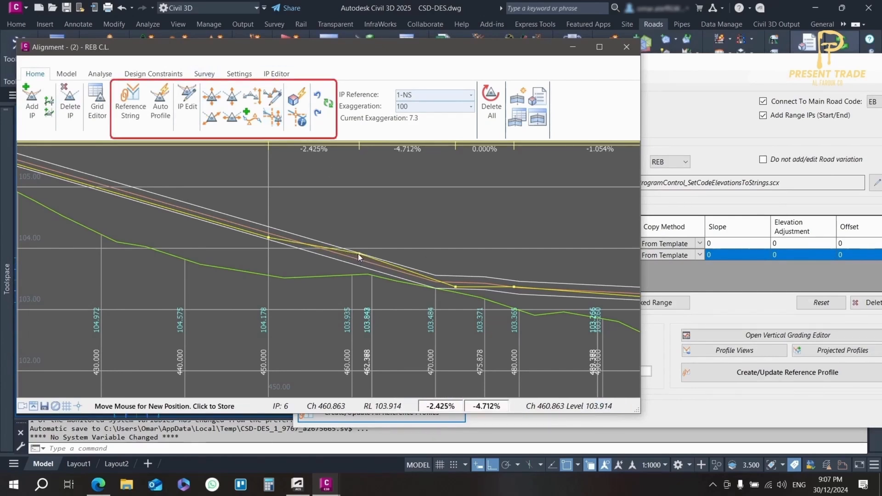
click(352, 252)
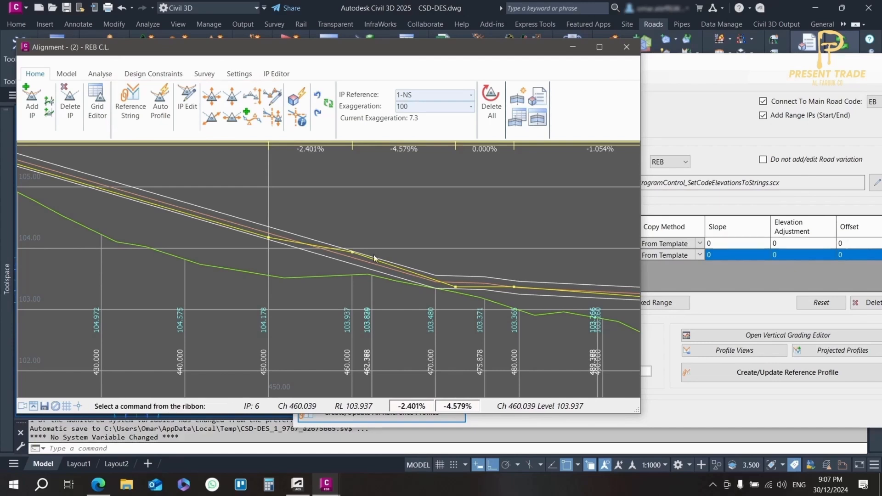
Examine the cross sections of Alignment - (2) through the intersection, from chainage 450 to 489.368, and close the section viewer
click(342, 68)
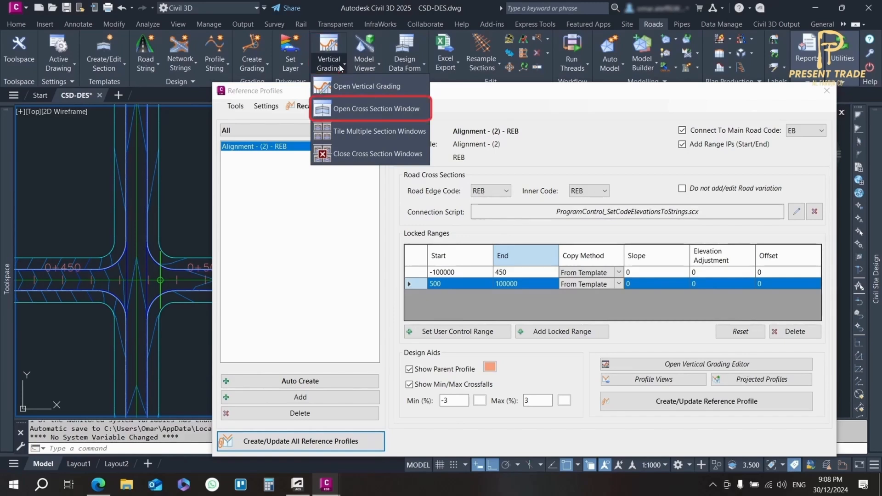
click(377, 109)
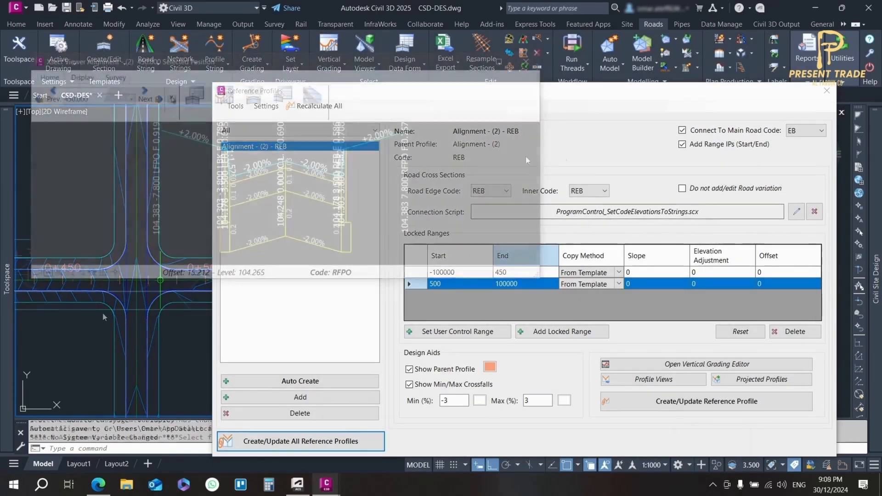
drag(342, 74, 292, 28)
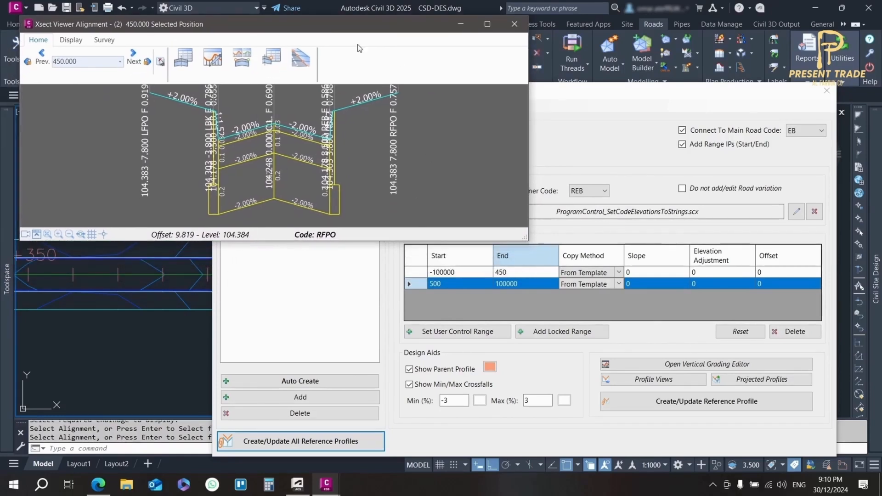
click(130, 51)
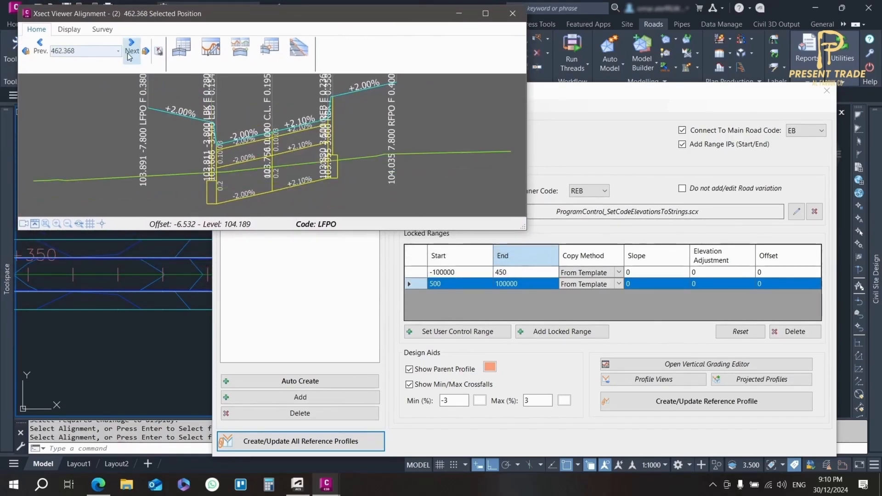
click(130, 57)
click(129, 57)
click(129, 57)
click(129, 56)
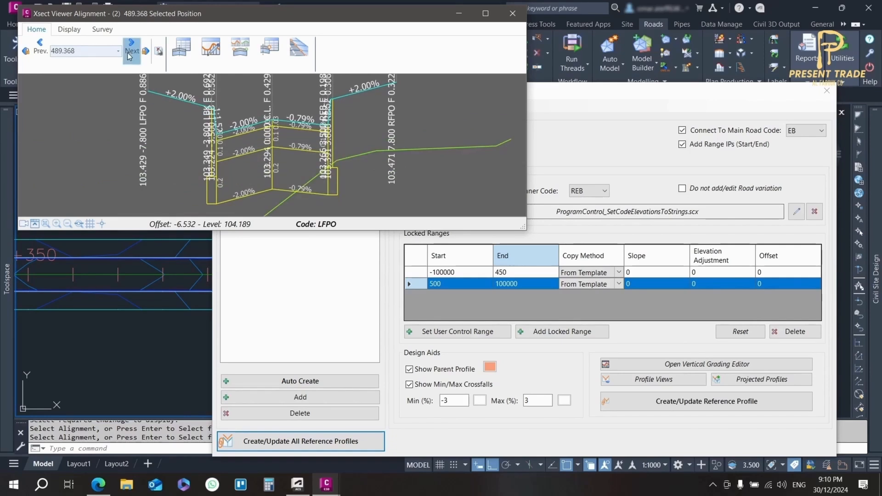
click(512, 14)
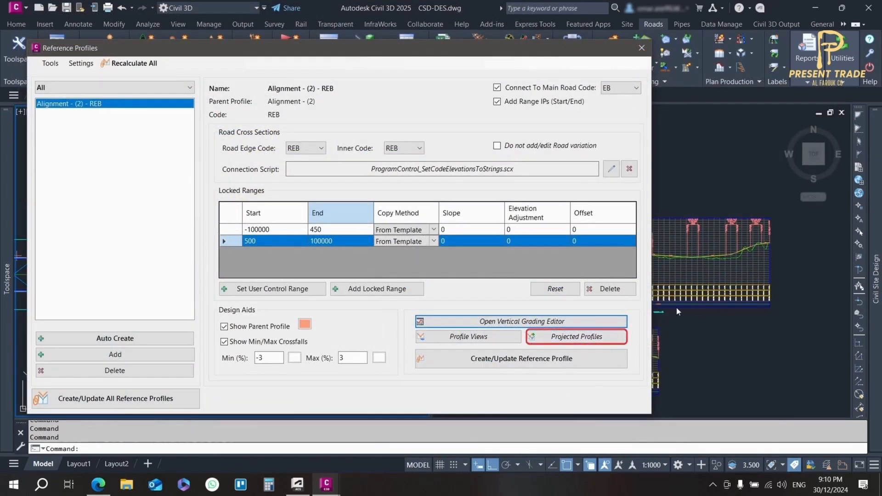
Create a projected profiles group named REB with Alignment - (2) as the main alignment and Right as the search side
click(572, 340)
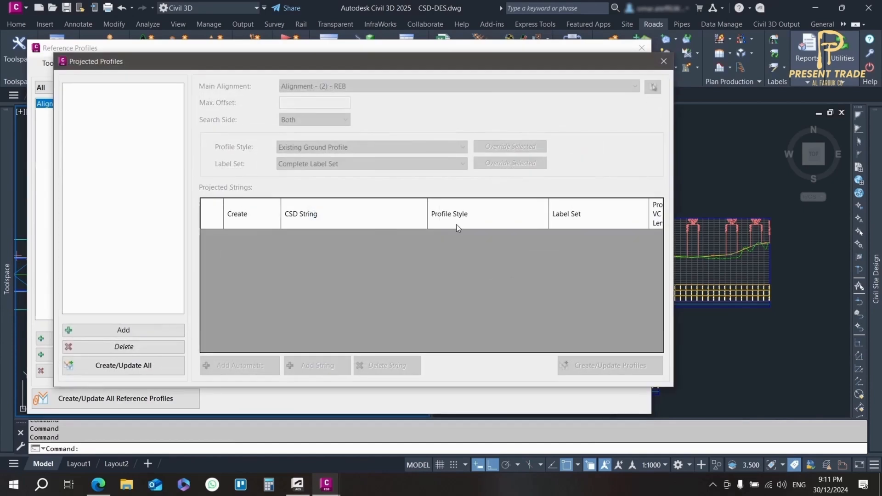
click(153, 329)
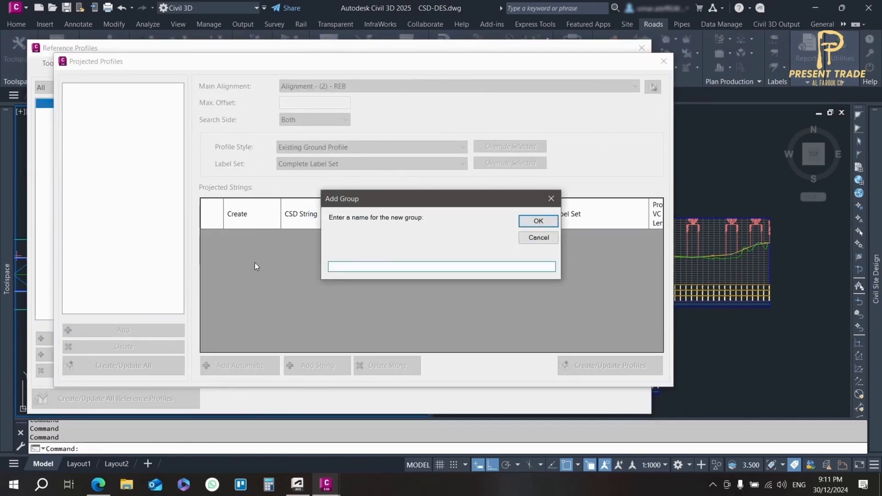
text(REB)
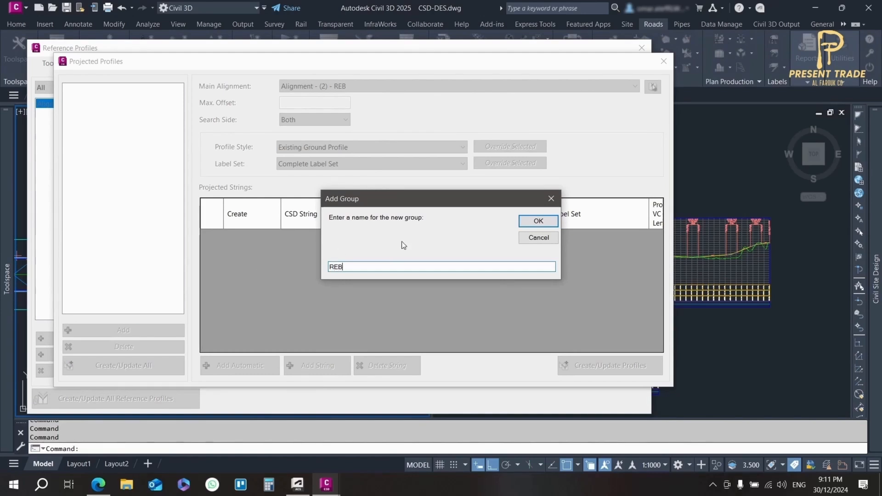
click(537, 221)
click(344, 86)
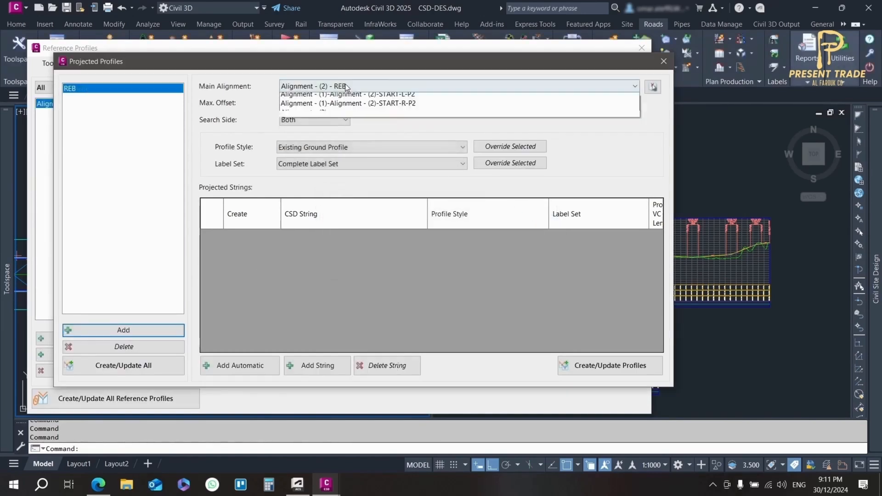
click(340, 153)
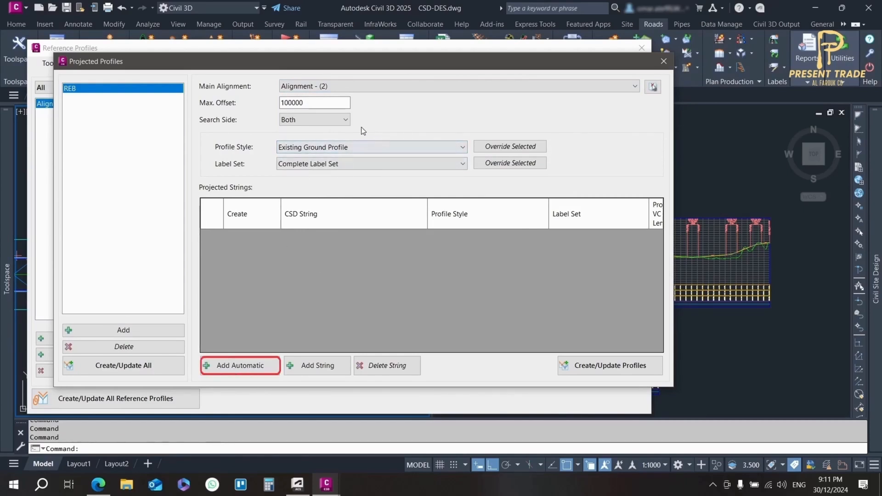
click(254, 370)
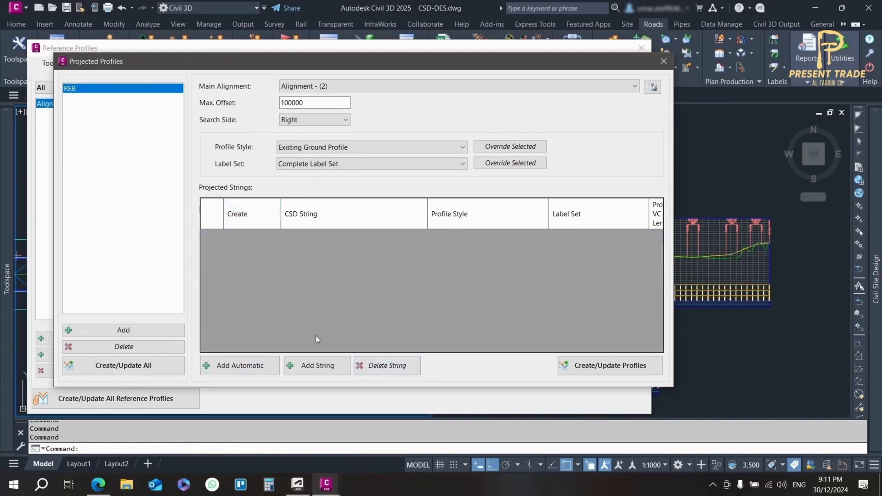
Add the string Alignment - (2) - REB to the projected strings of the REB group
click(307, 365)
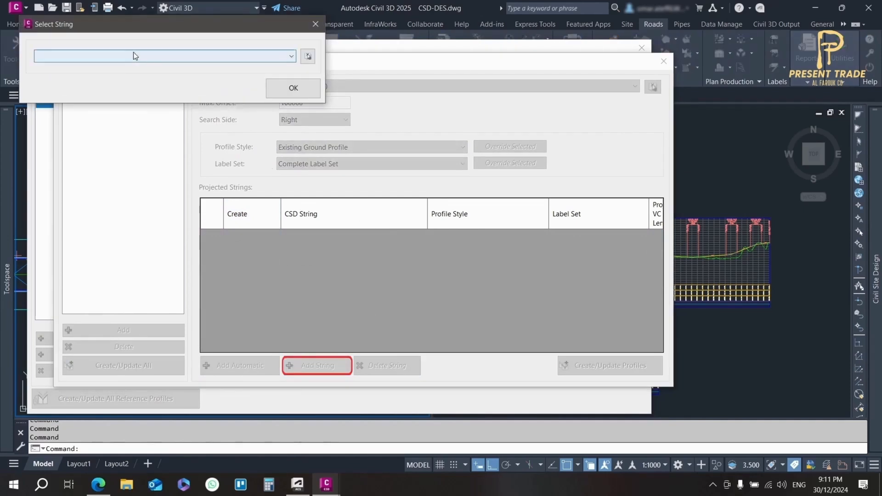
click(131, 55)
click(104, 288)
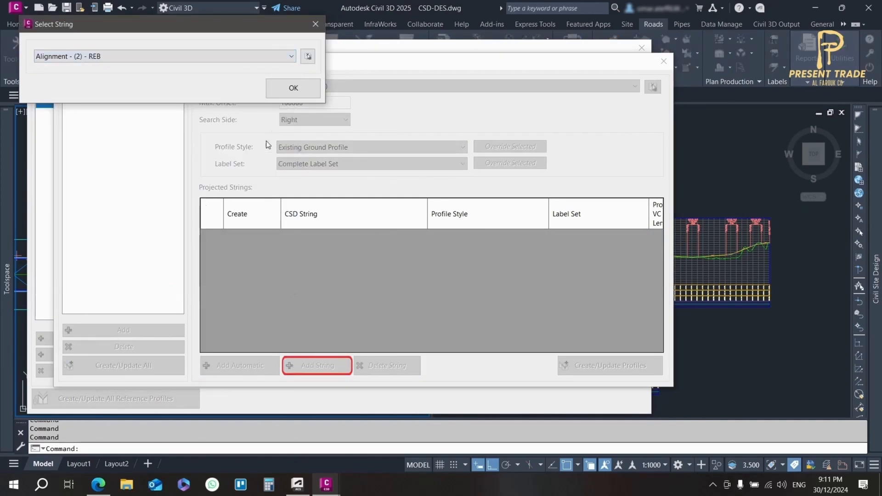
click(295, 90)
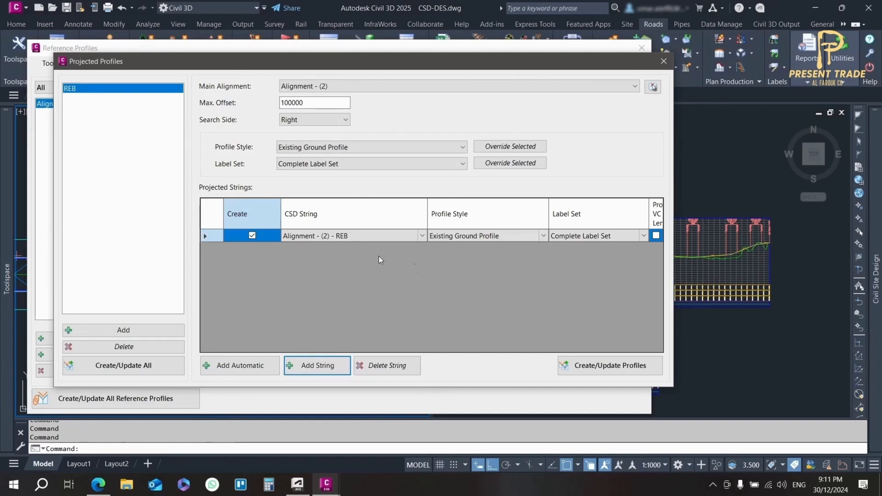
Set the projected string's profile style to Right Sample Profile and assign it the custom personal label set
click(487, 232)
click(543, 236)
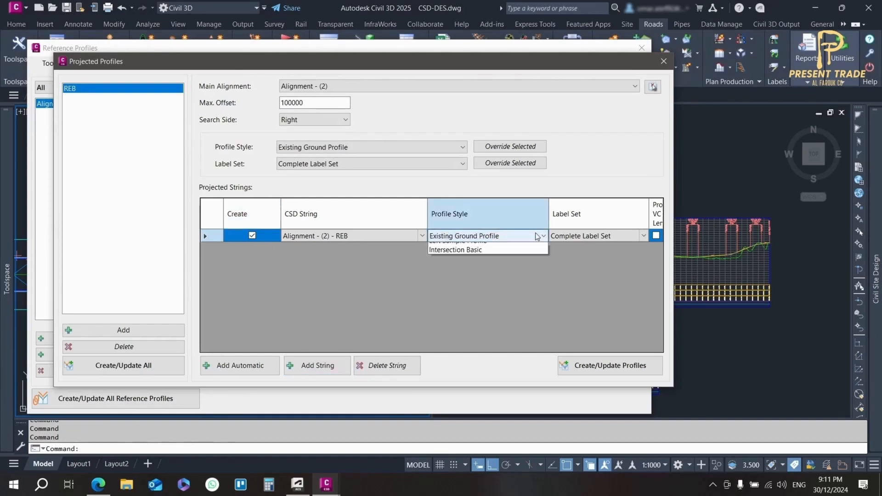
click(501, 285)
click(597, 238)
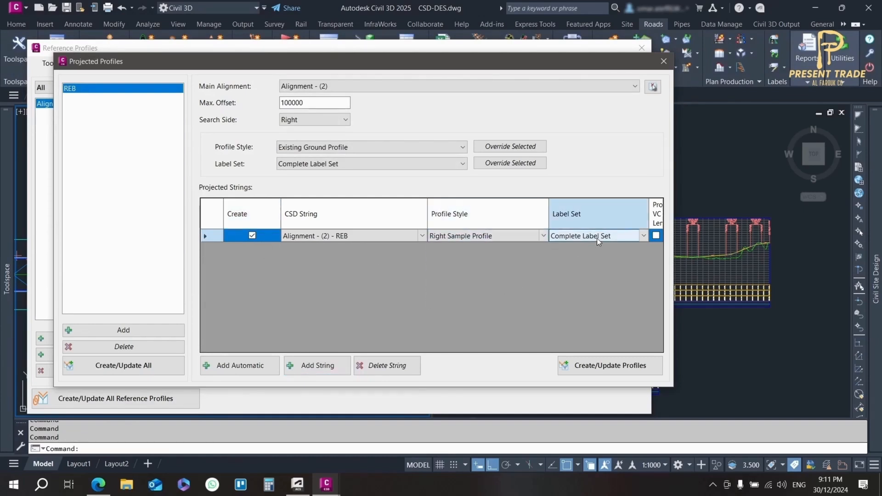
click(614, 237)
click(572, 255)
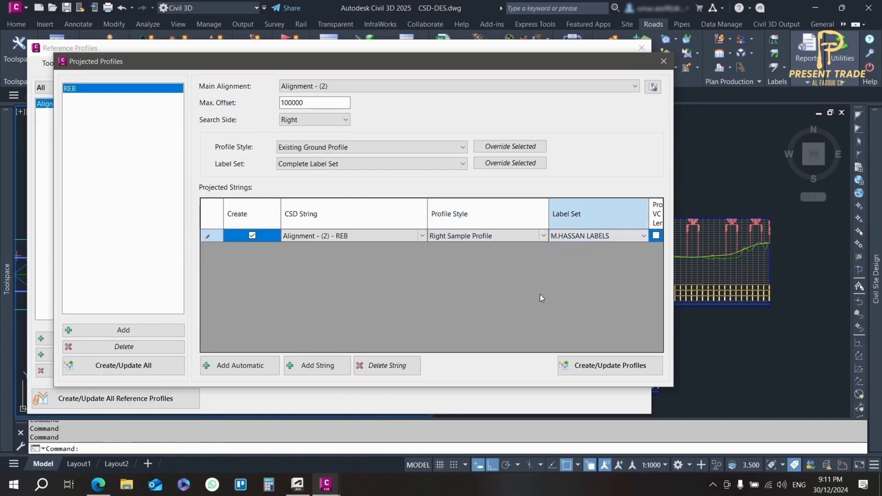
drag(411, 64, 345, 63)
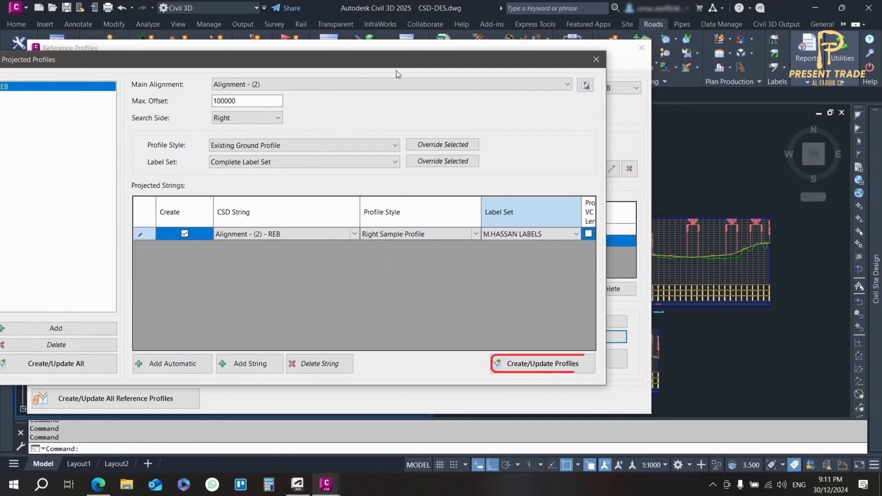
Create the projected profile of the REB group and close the projected and reference profile settings
click(542, 363)
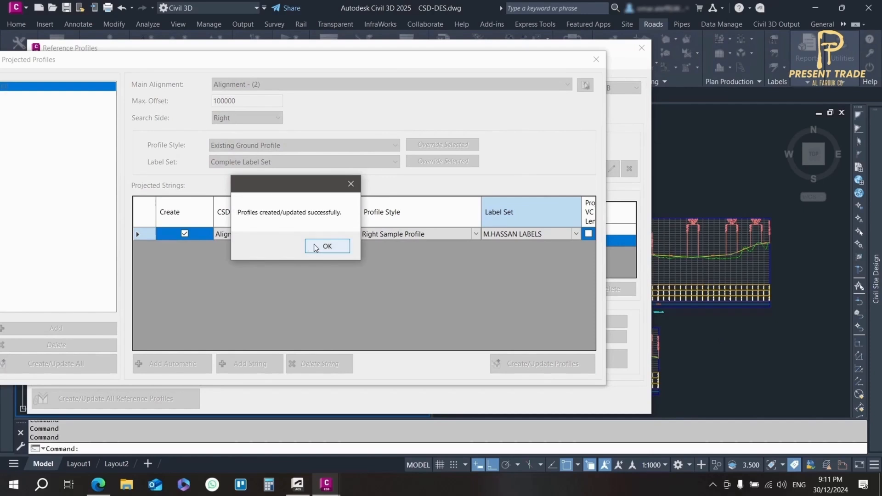
click(326, 246)
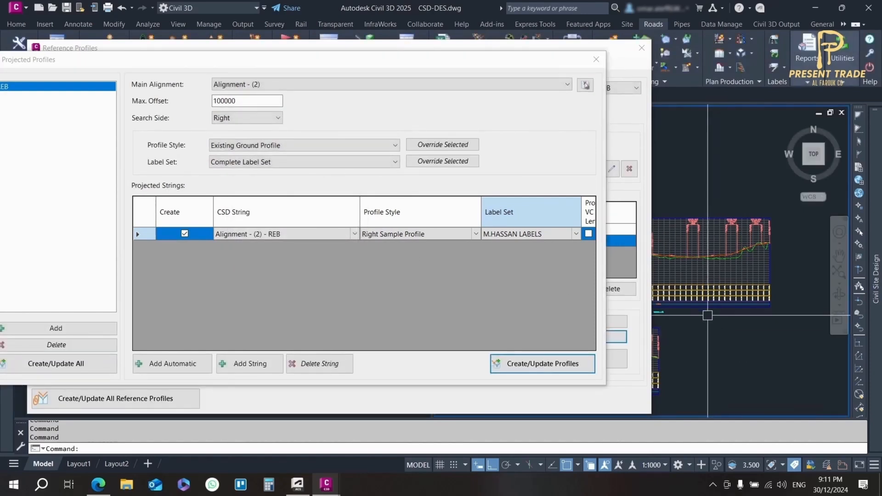
scroll(707, 315, up, 6)
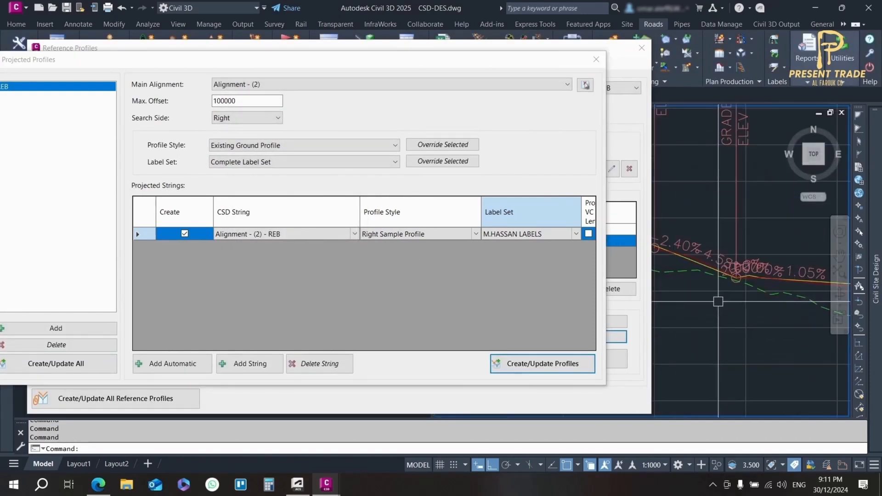
click(596, 59)
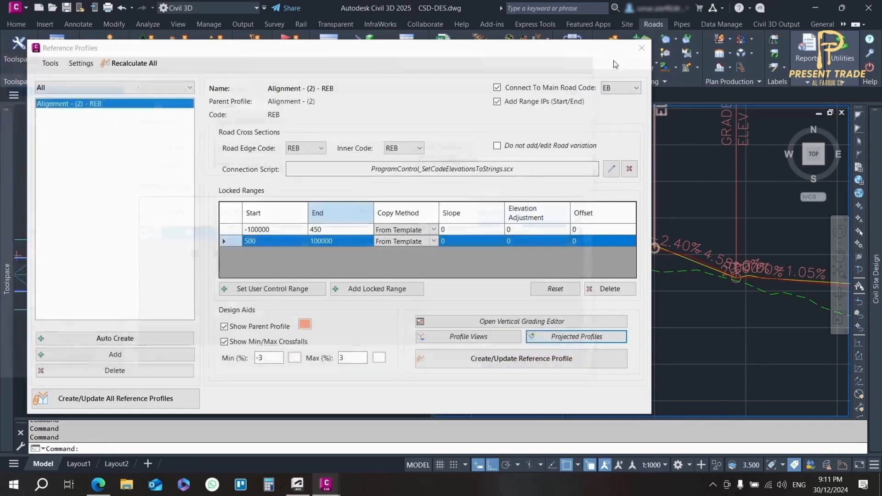
click(644, 53)
Compare the projected REB profile with the design profile around the grade breaks in Alignment - (2)'s profile view
scroll(736, 274, down, 2)
middle_drag(736, 274, 639, 261)
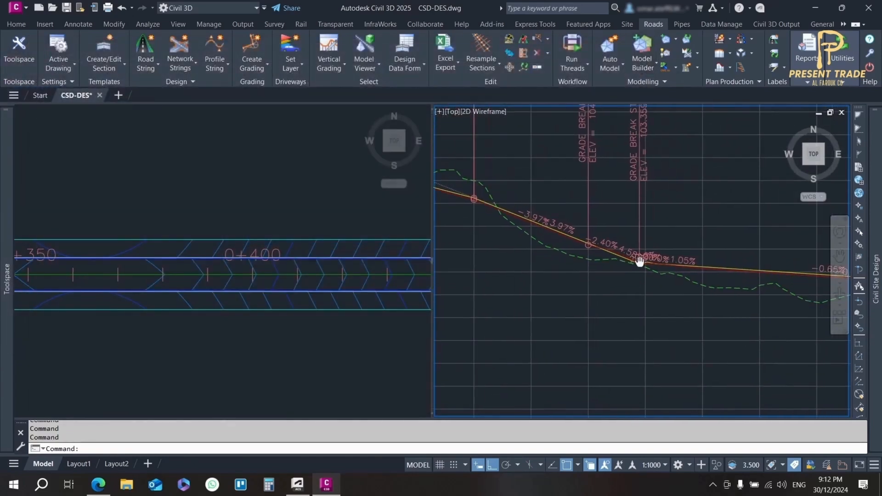
scroll(514, 197, up, 4)
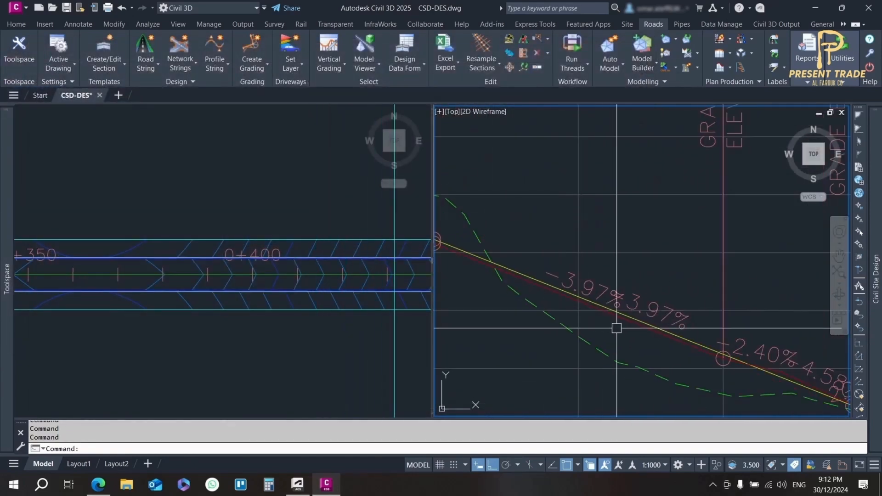
click(615, 326)
click(611, 314)
scroll(690, 232, down, 2)
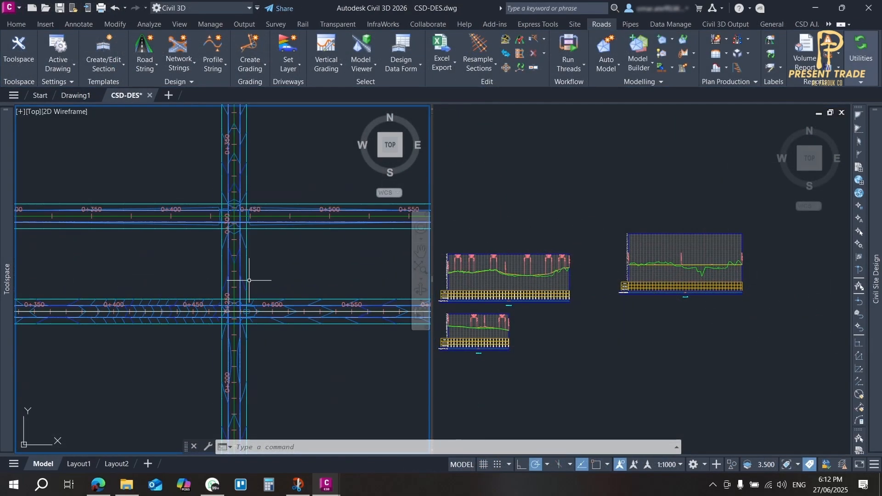
Examine the road crossings in plan and the design and ground lines in Alignment - (3)'s profile view
middle_drag(154, 294, 193, 294)
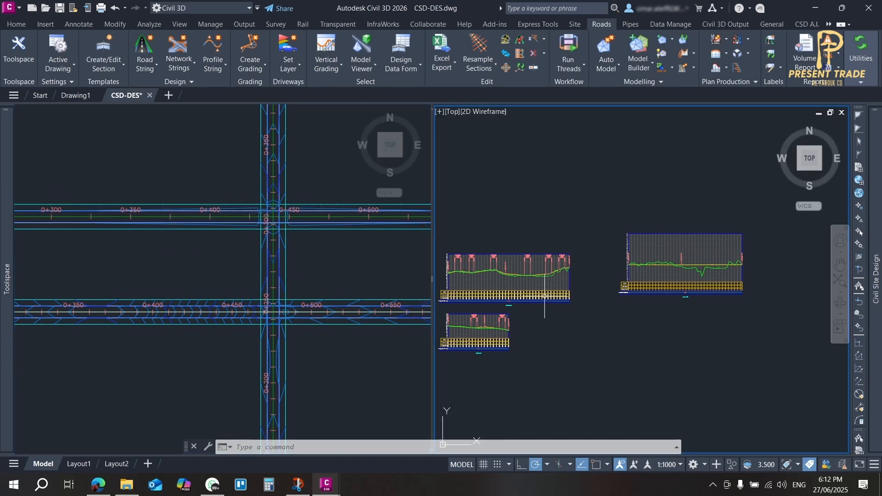
click(465, 268)
scroll(465, 268, up, 5)
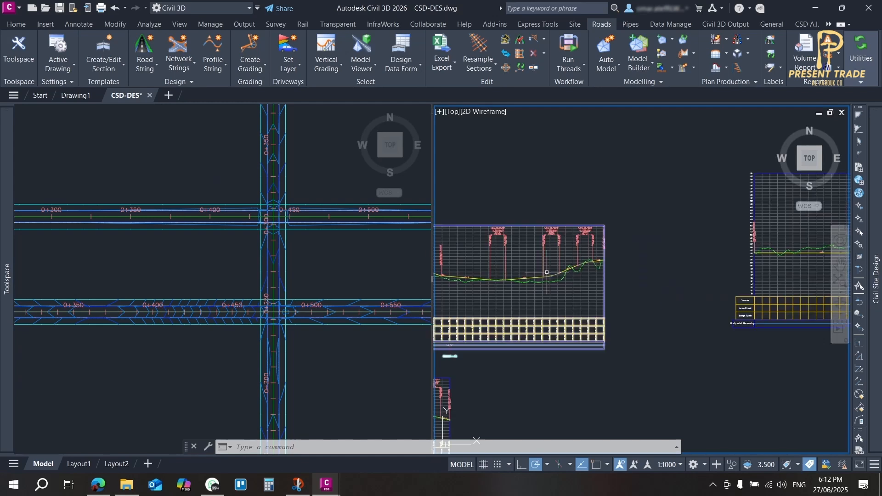
scroll(656, 311, down, 4)
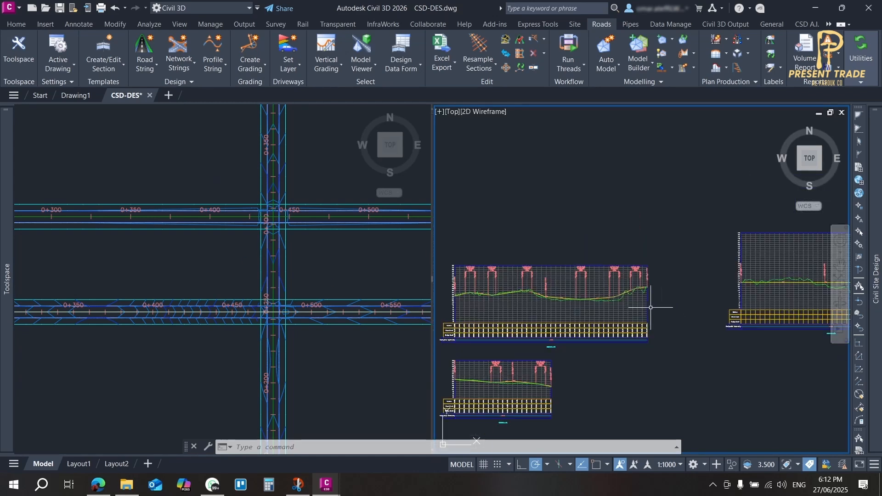
middle_drag(665, 308, 520, 316)
middle_drag(655, 294, 591, 274)
scroll(634, 292, up, 2)
scroll(666, 281, up, 3)
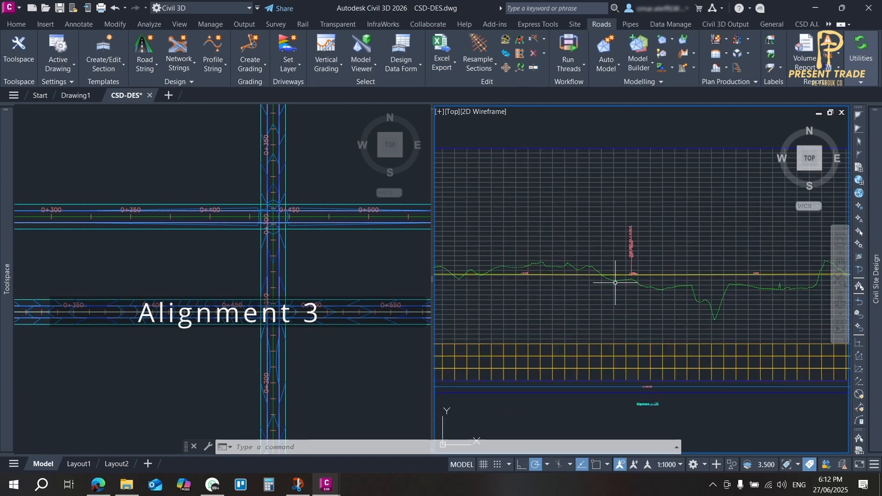
scroll(610, 290, down, 1)
scroll(639, 299, down, 2)
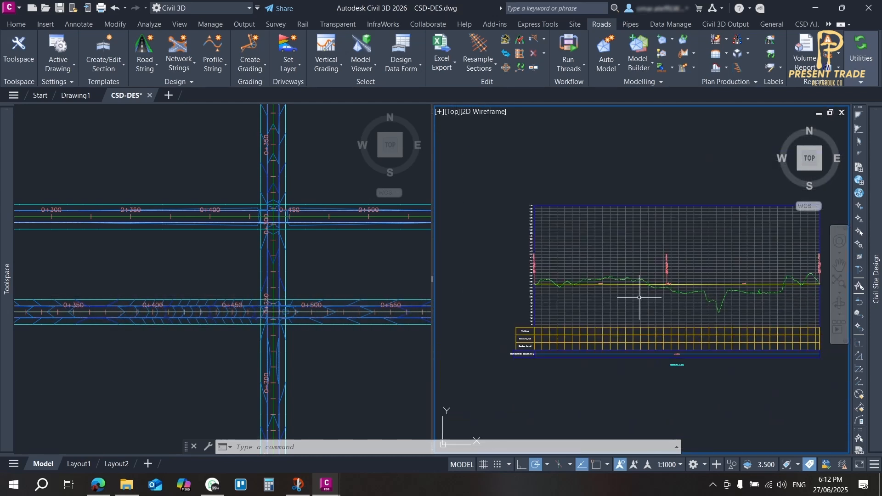
Create a projected profiles group named 1 with Alignment - (3) as its main alignment
click(298, 303)
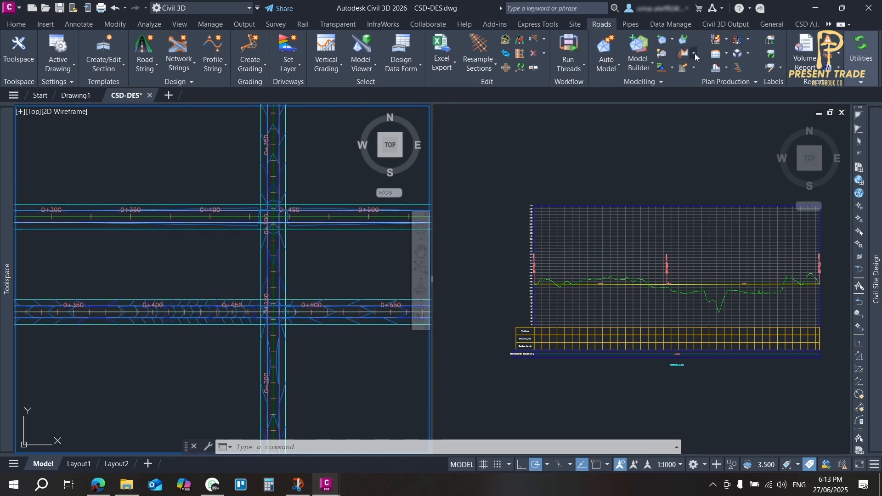
click(694, 55)
click(717, 180)
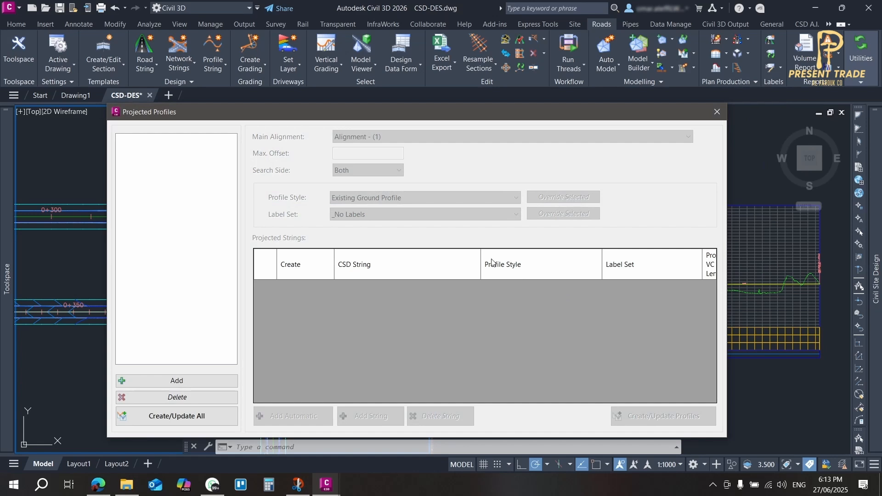
click(178, 379)
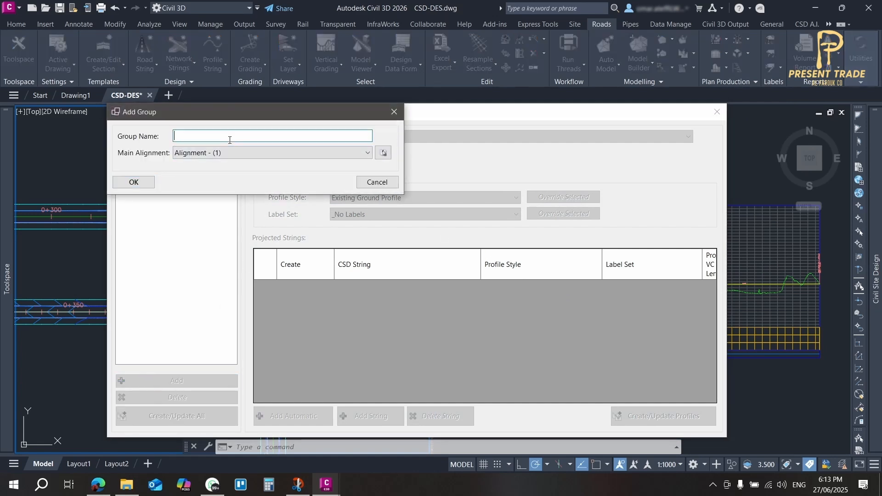
text(1)
click(367, 153)
click(197, 183)
click(134, 182)
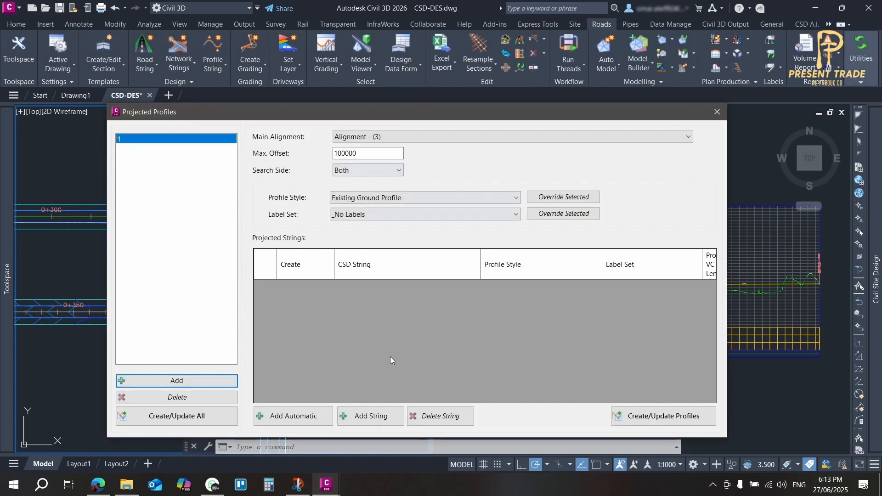
Add the string Alignment - (2) to the projected strings of group 1
click(370, 416)
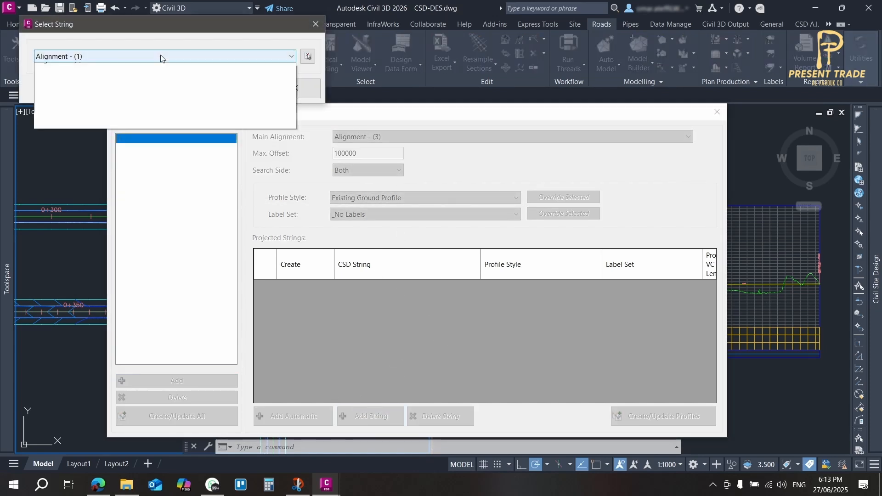
click(161, 56)
click(123, 77)
click(292, 87)
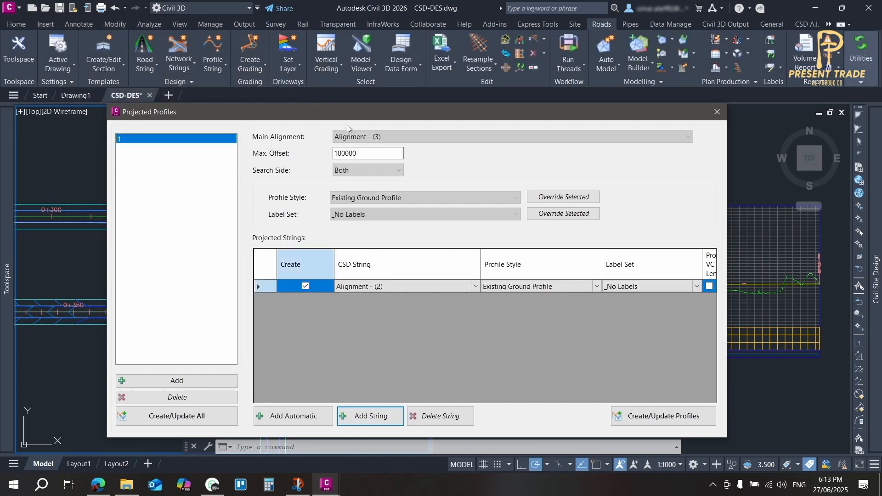
Set the Alignment - (2) string's profile style to Right Sample Profile and assign it the custom personal label set
click(575, 290)
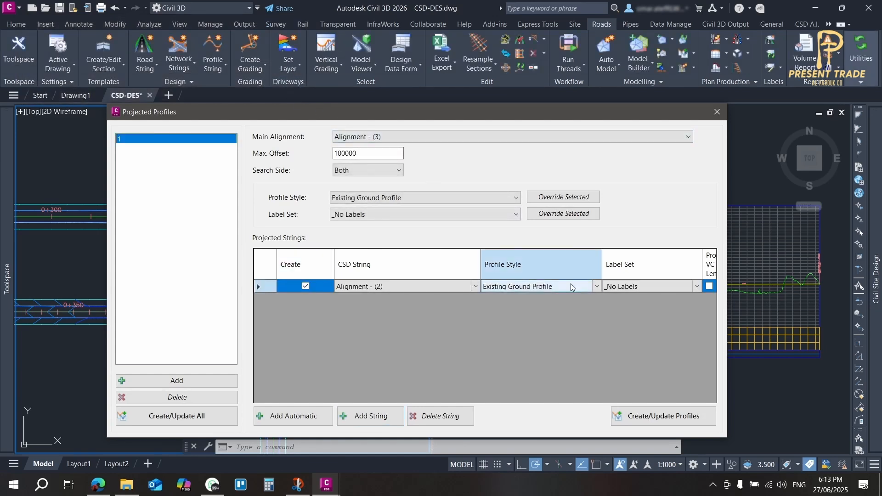
click(572, 287)
click(574, 288)
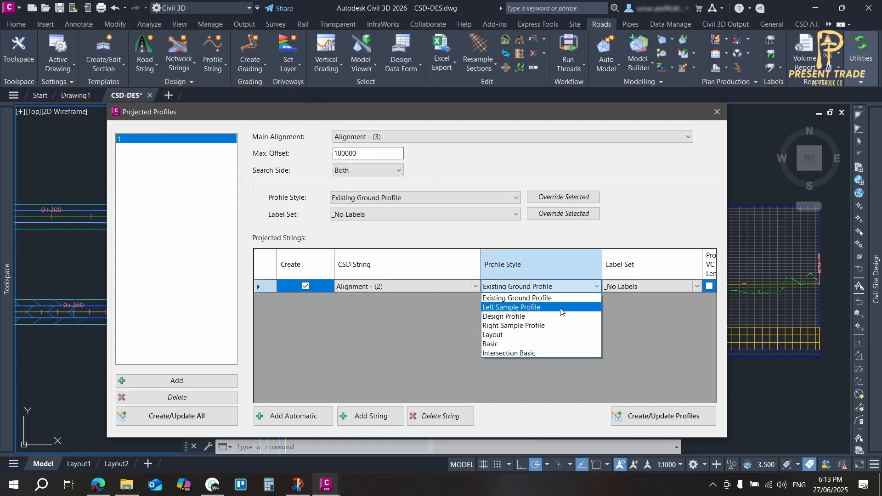
click(555, 325)
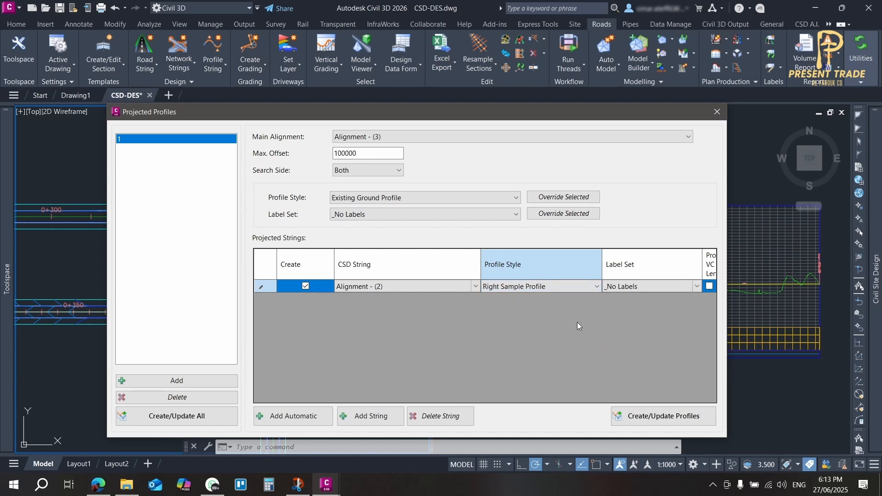
click(641, 284)
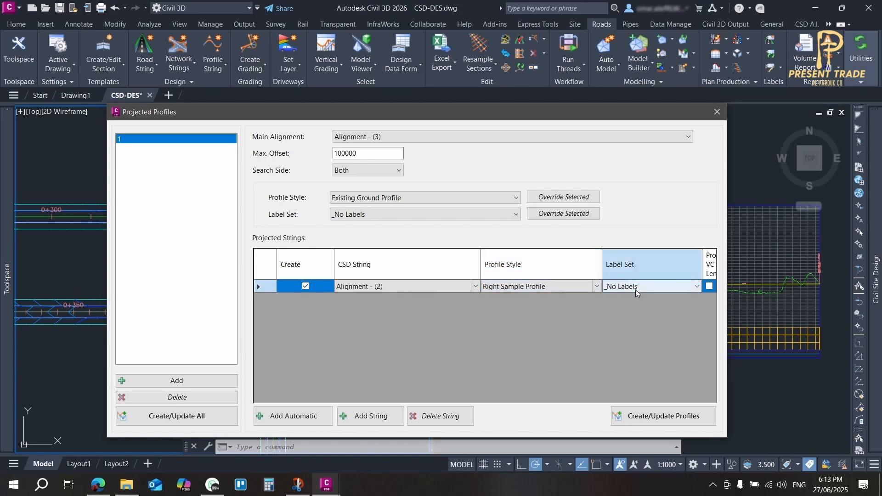
click(636, 290)
click(638, 307)
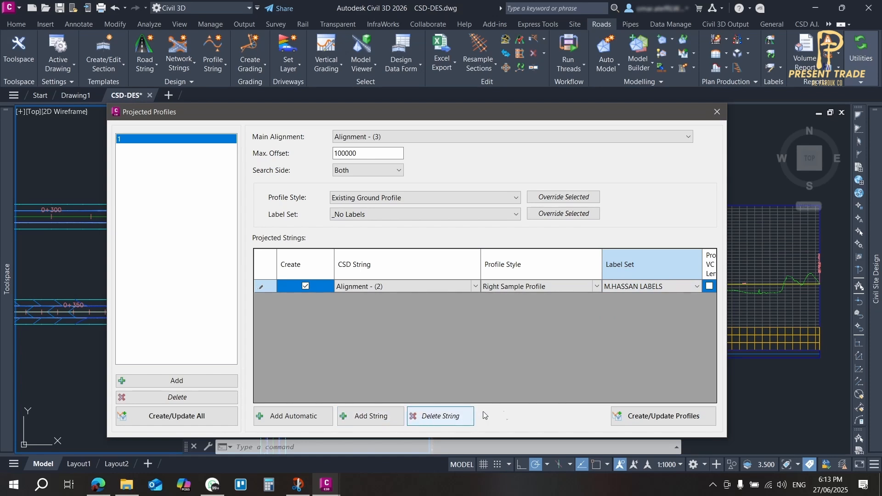
Create the projected profile of group 1 and close the projected profiles settings
click(656, 415)
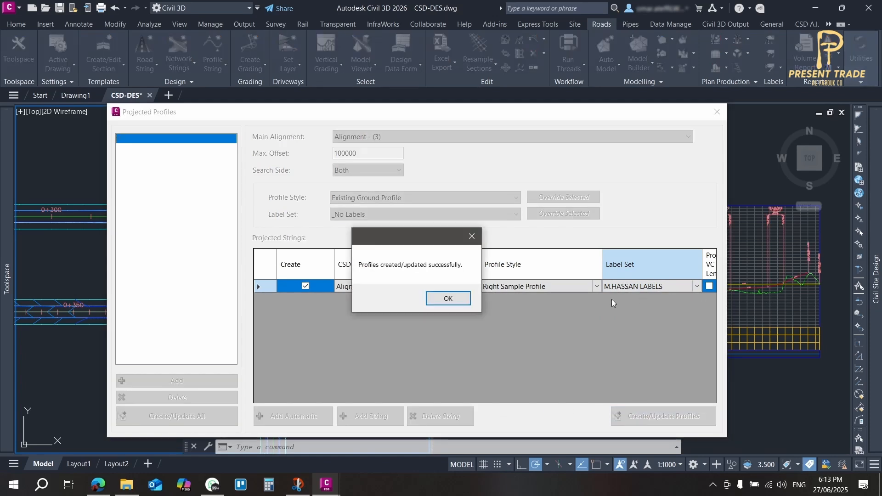
click(448, 298)
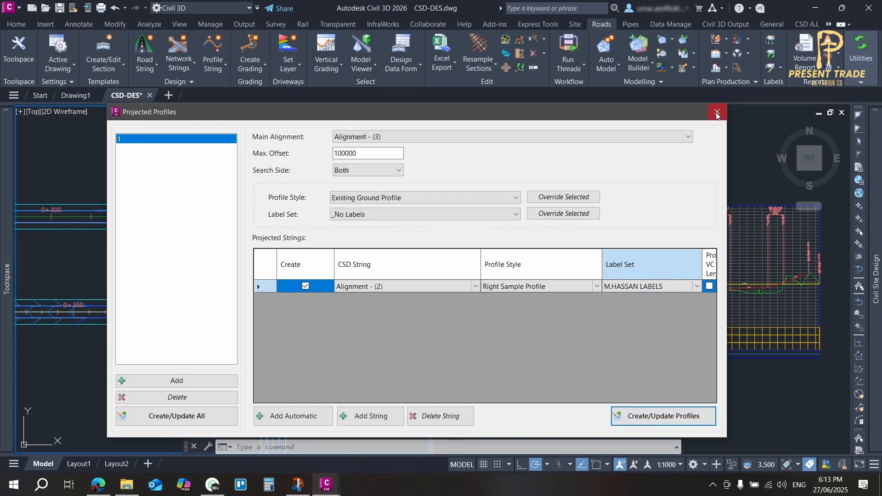
click(717, 111)
Examine the projected Alignment - (2) profile in Alignment - (3)'s profile view against the design and ground lines
click(619, 271)
scroll(624, 309, down, 2)
mouse_move(623, 309)
middle_down()
mouse_move(630, 291)
mouse_move(582, 279)
middle_up()
scroll(594, 261, up, 2)
scroll(601, 358, up, 2)
scroll(653, 334, down, 2)
scroll(618, 280, up, 2)
scroll(637, 193, up, 1)
middle_drag(636, 193, 805, 233)
scroll(721, 237, up, 1)
click(721, 236)
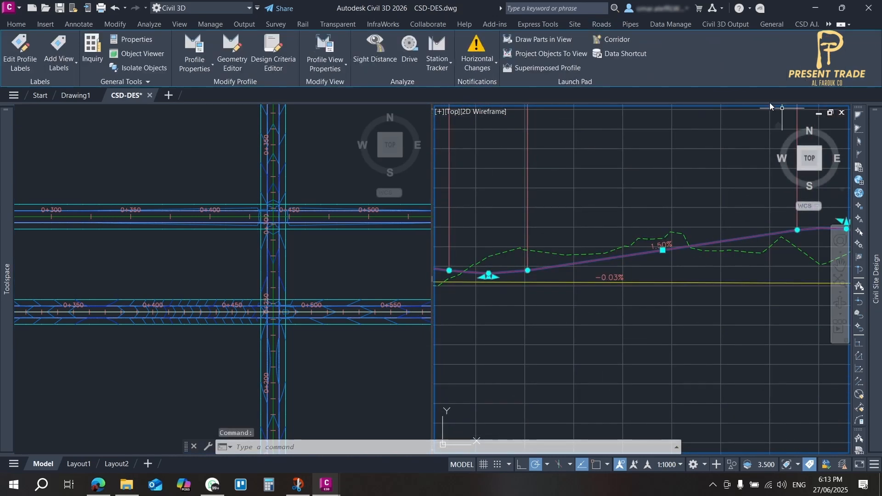
key(Escape)
Show the object properties and inspect those of the projected profile's tangent grade labels
text(CH)
key(Return)
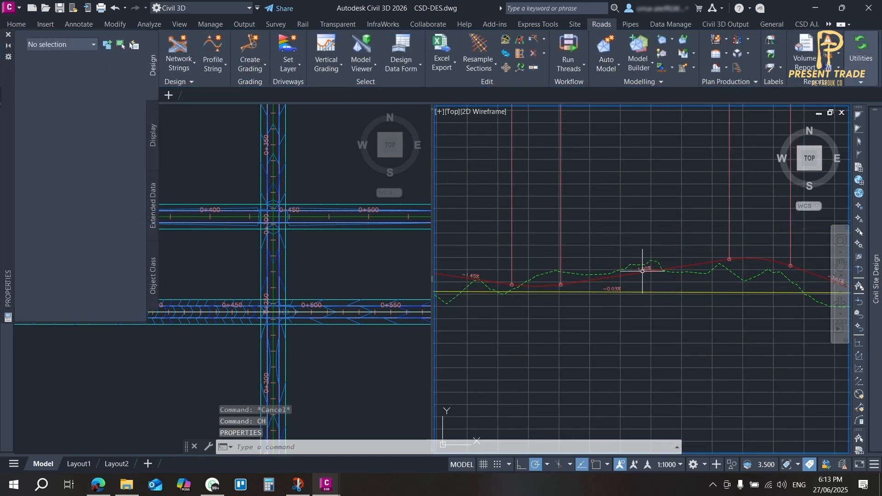
click(642, 272)
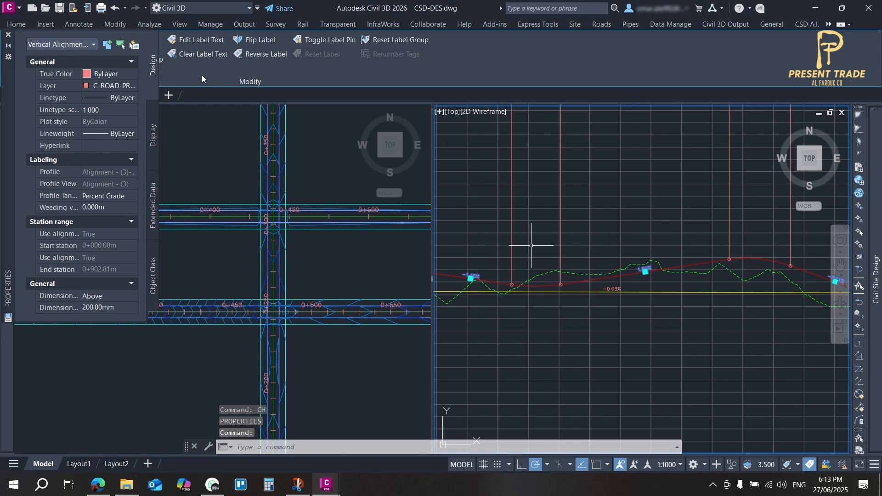
key(Escape)
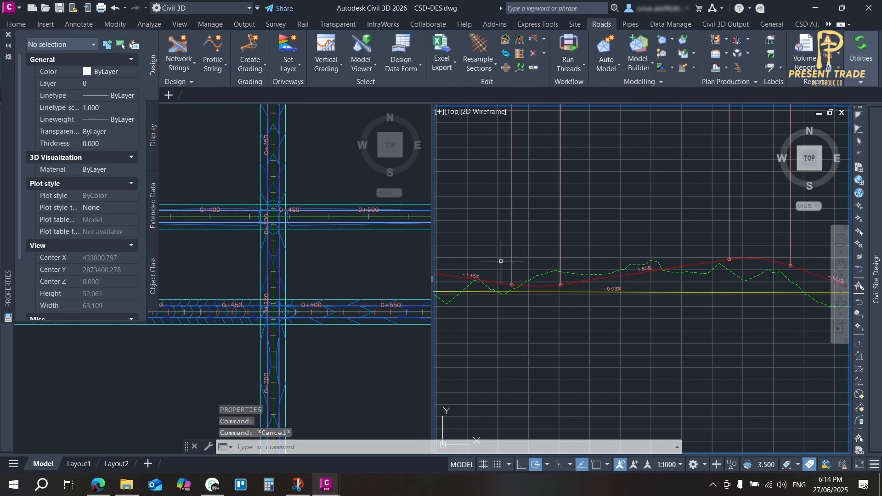
Open the layout tools for Alignment - (3)'s design profile and start inserting a PVI
scroll(551, 267, down, 3)
scroll(546, 275, up, 3)
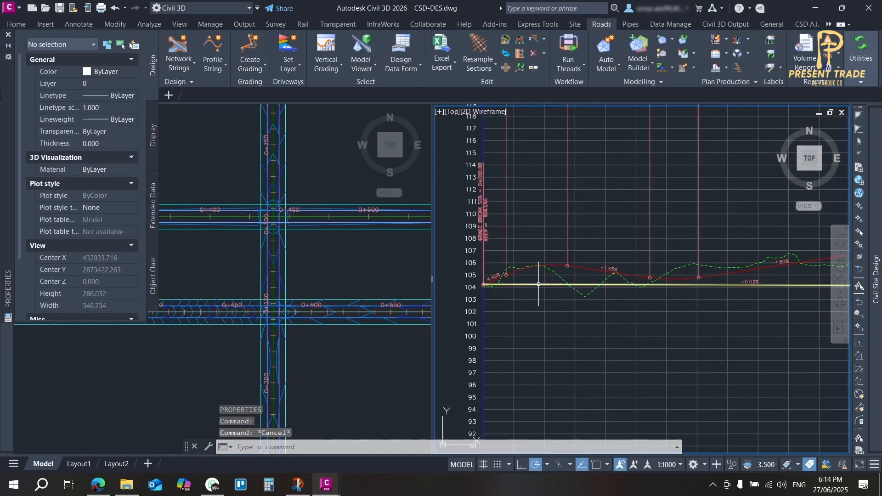
click(538, 285)
click(229, 49)
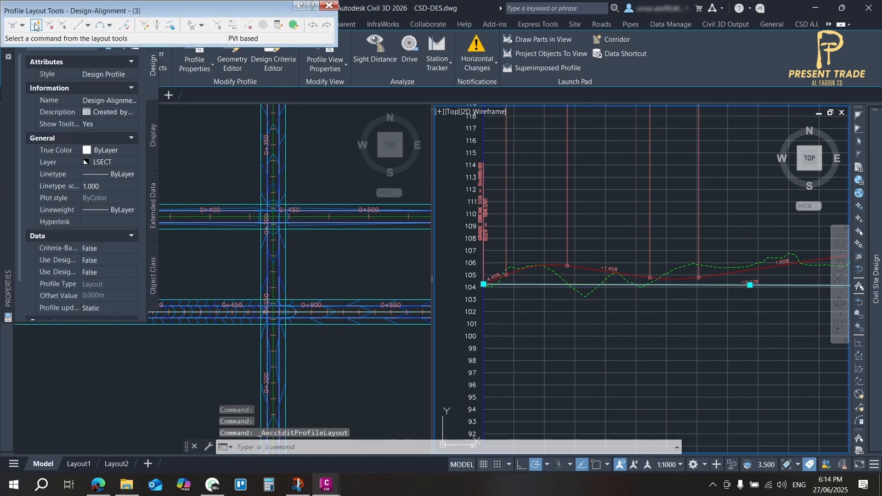
click(35, 26)
scroll(541, 266, up, 4)
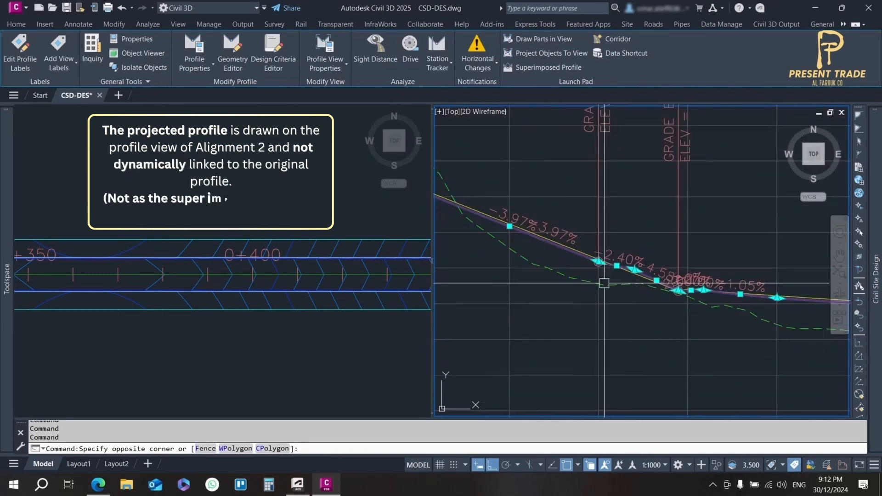
Review the selected REB projected profile across Alignment - (2)'s profile view and its grade breaks near the intersection
scroll(604, 283, down, 8)
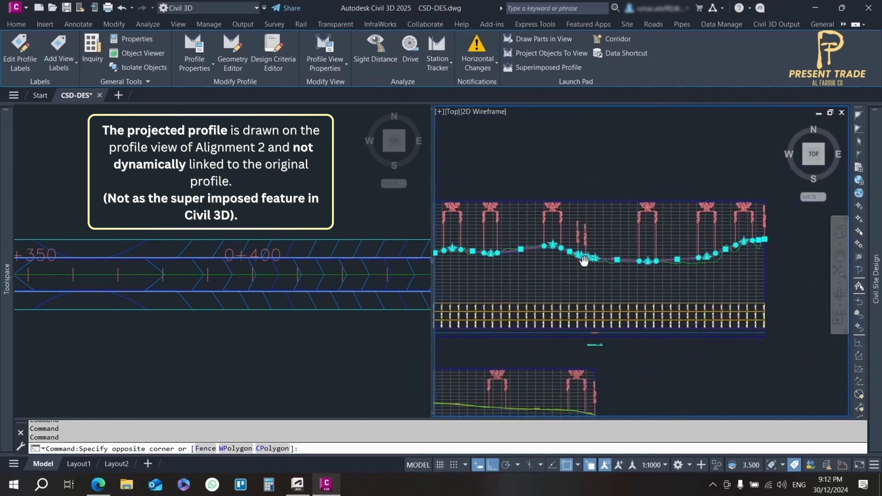
scroll(590, 264, up, 5)
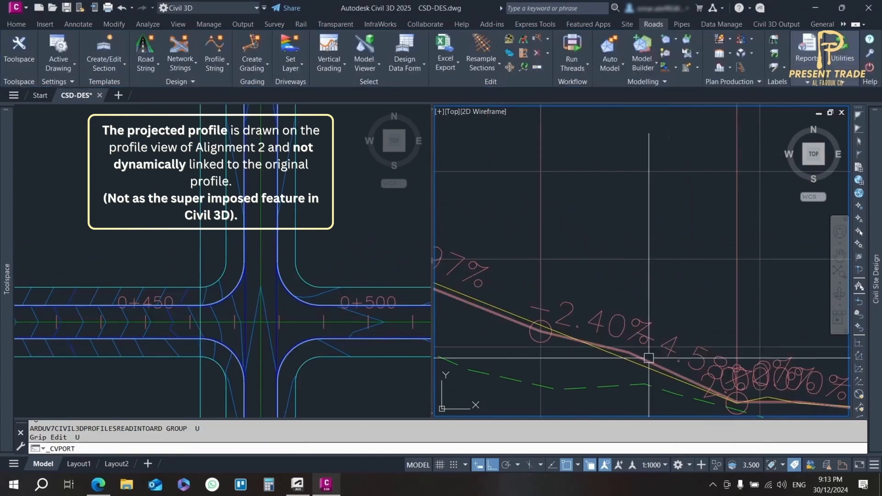
middle_drag(167, 241, 167, 351)
scroll(225, 330, down, 2)
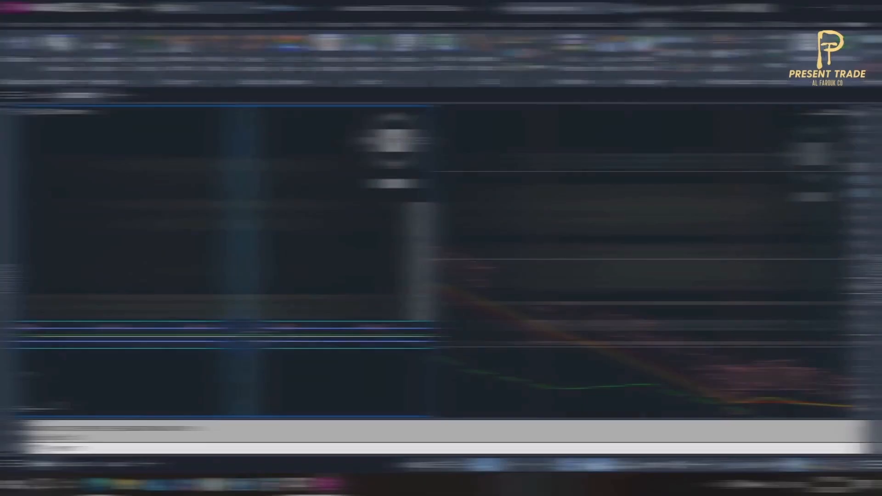